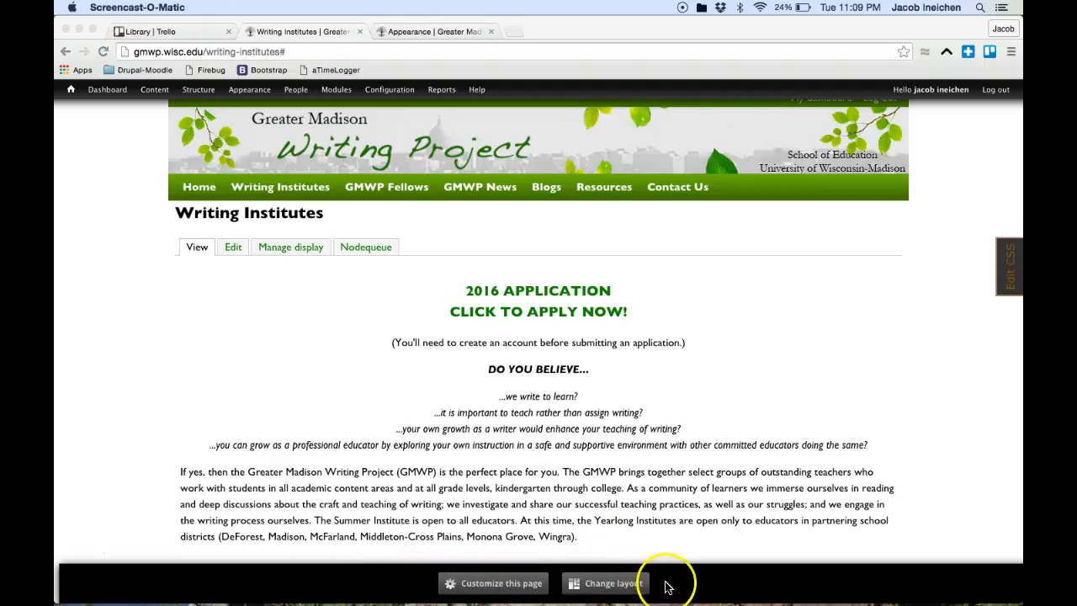
Step: Look over the page's panel settings, then close them and return to the page
{"action": "left_click", "coordinate": [885, 296]}
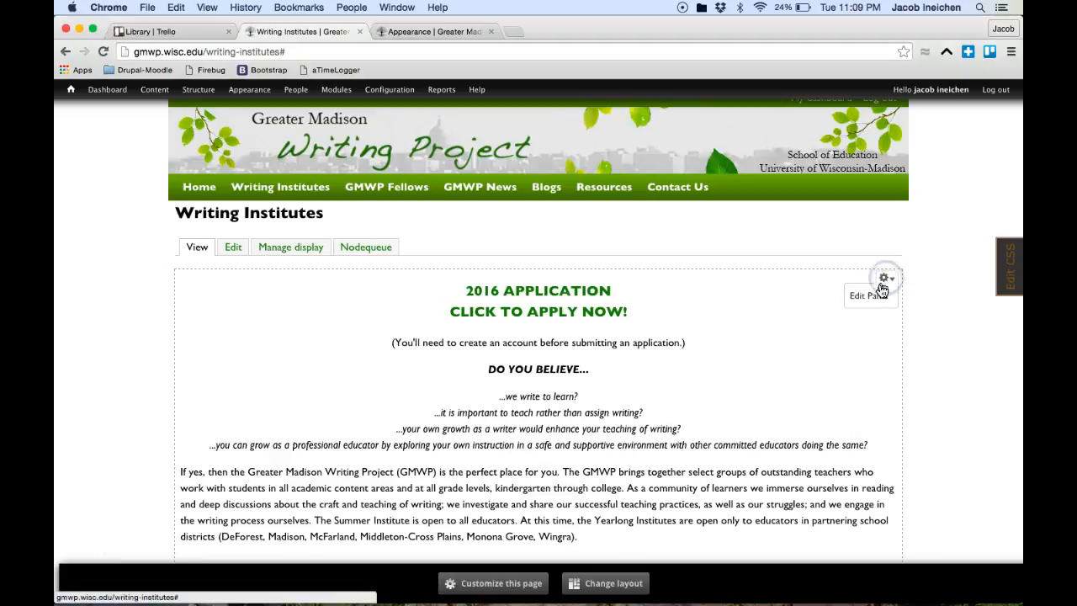
{"action": "left_click", "coordinate": [871, 295]}
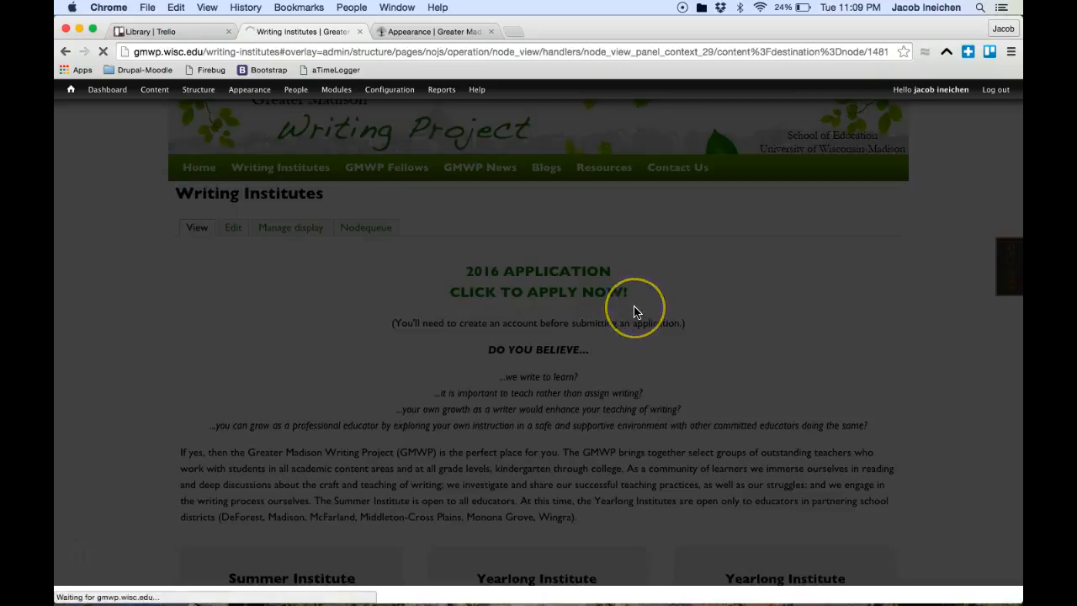
{"action": "scroll", "coordinate": [637, 307], "scroll_direction": "down", "scroll_amount": 5}
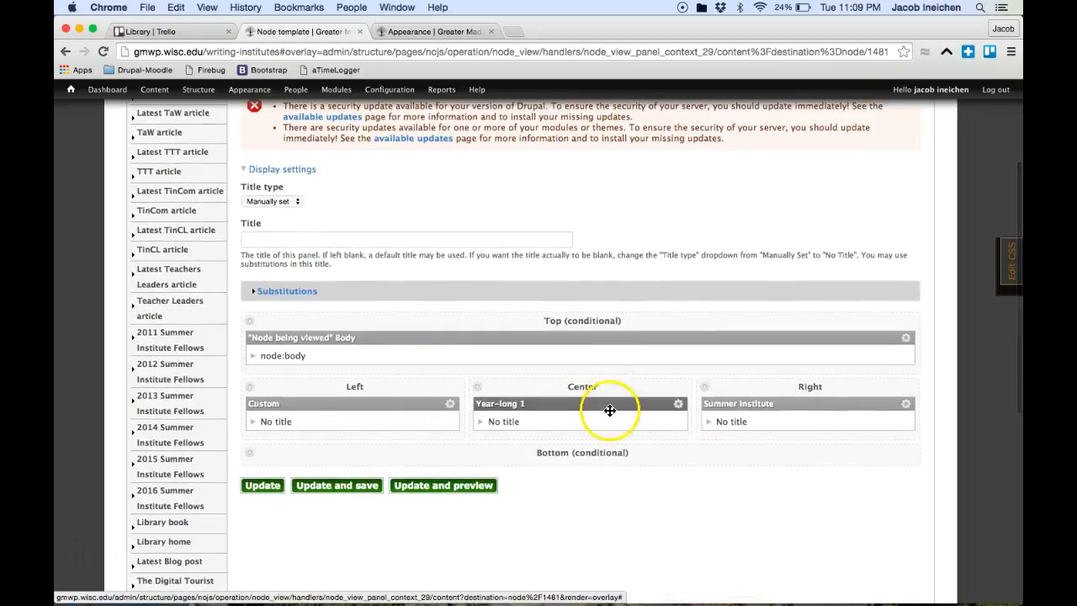
{"action": "scroll", "coordinate": [570, 319], "scroll_direction": "up", "scroll_amount": 3}
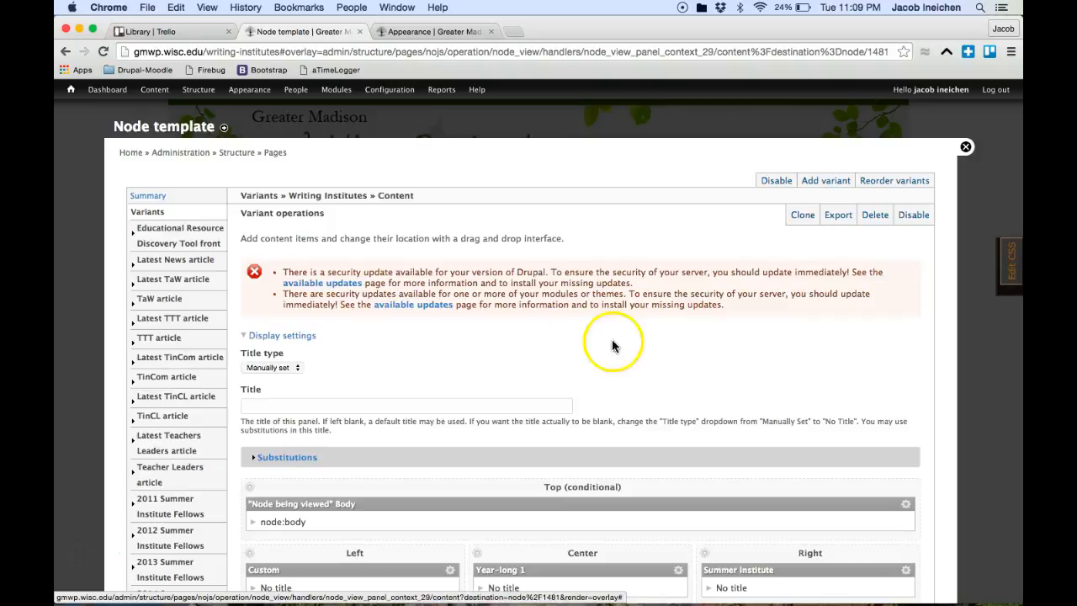
{"action": "left_click", "coordinate": [967, 148]}
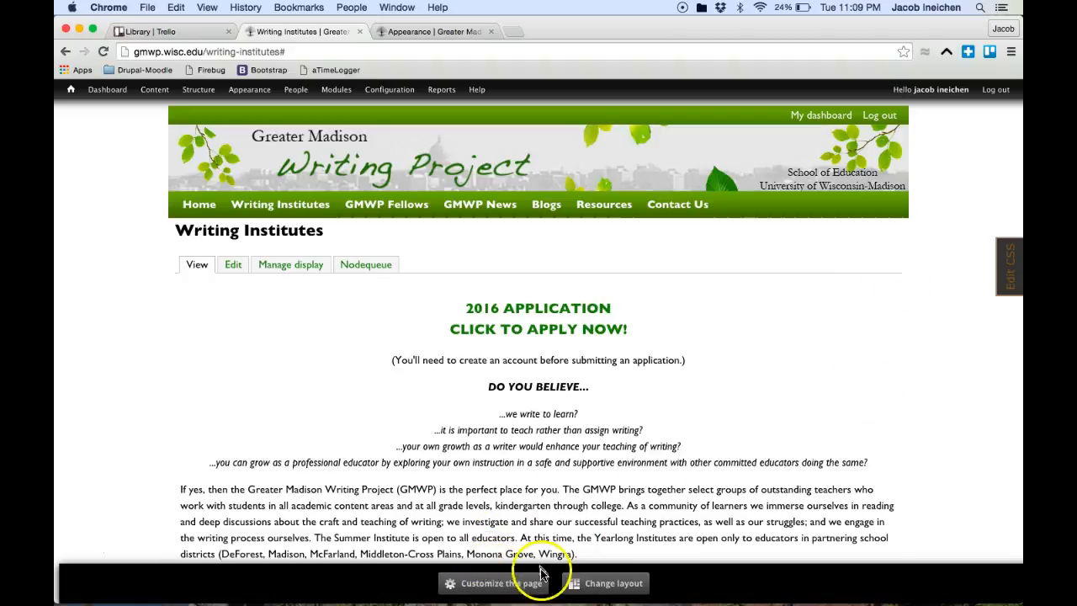
{"action": "scroll", "coordinate": [568, 516], "scroll_direction": "down", "scroll_amount": 1}
{"action": "scroll", "coordinate": [569, 516], "scroll_direction": "down", "scroll_amount": 3}
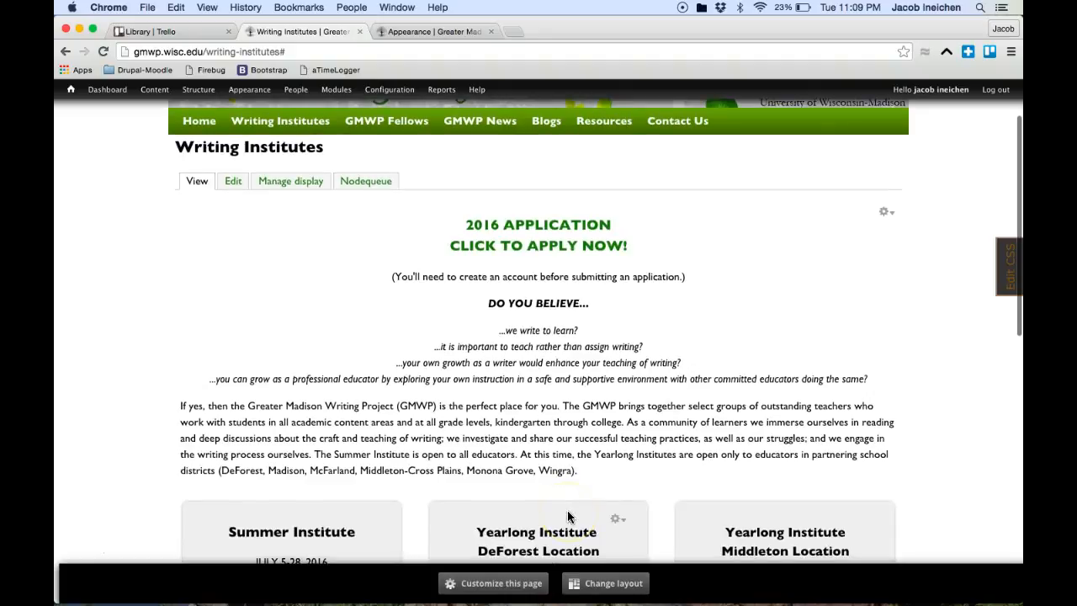
Step: Turn on in-place editing and open the Summer Institute pane's style settings
{"action": "left_click", "coordinate": [502, 583]}
{"action": "scroll", "coordinate": [538, 420], "scroll_direction": "down", "scroll_amount": 3}
{"action": "scroll", "coordinate": [559, 434], "scroll_direction": "down", "scroll_amount": 5}
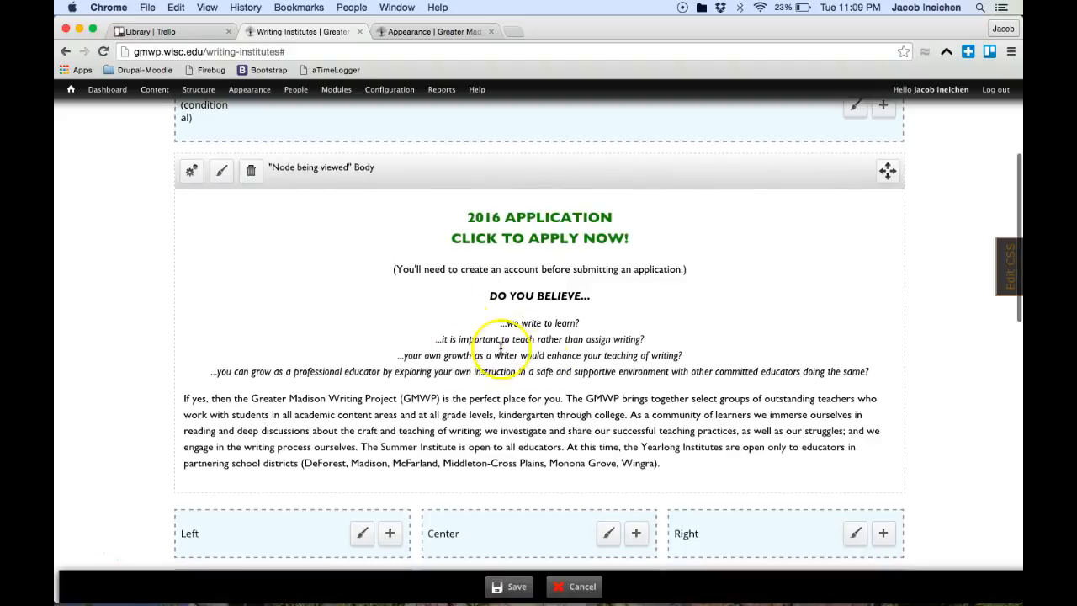
{"action": "scroll", "coordinate": [505, 400], "scroll_direction": "down", "scroll_amount": 15}
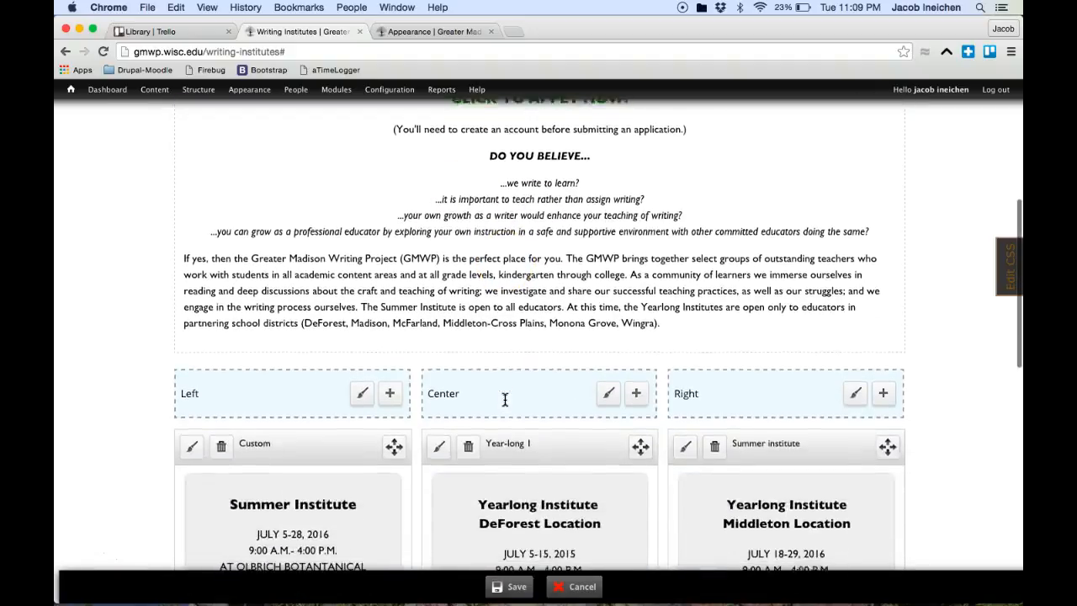
{"action": "mouse_move", "coordinate": [365, 322]}
{"action": "scroll", "coordinate": [365, 322], "scroll_direction": "down", "scroll_amount": 5}
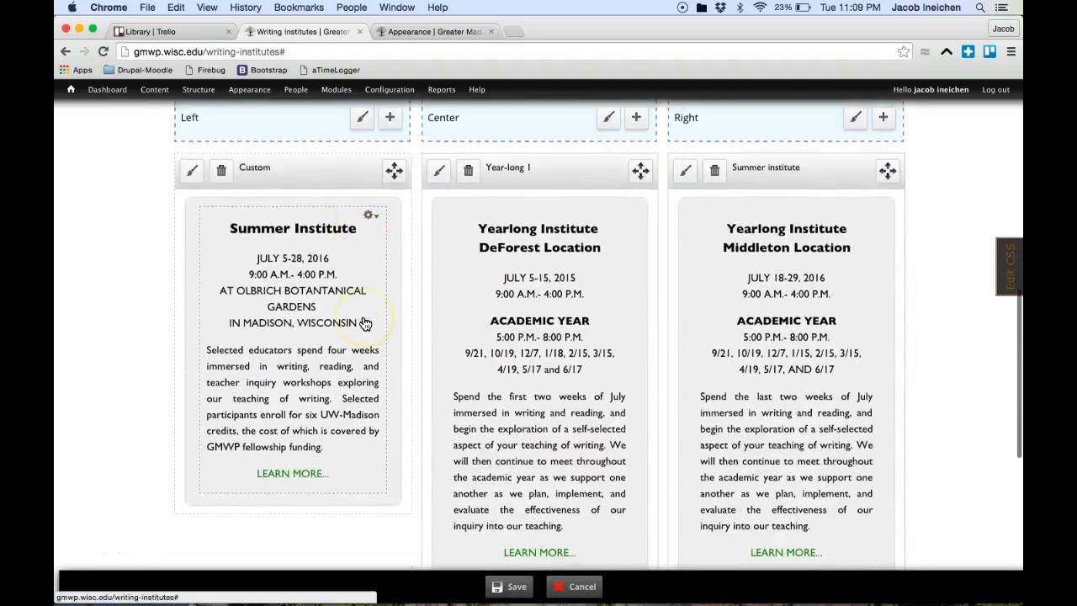
{"action": "left_click", "coordinate": [369, 212]}
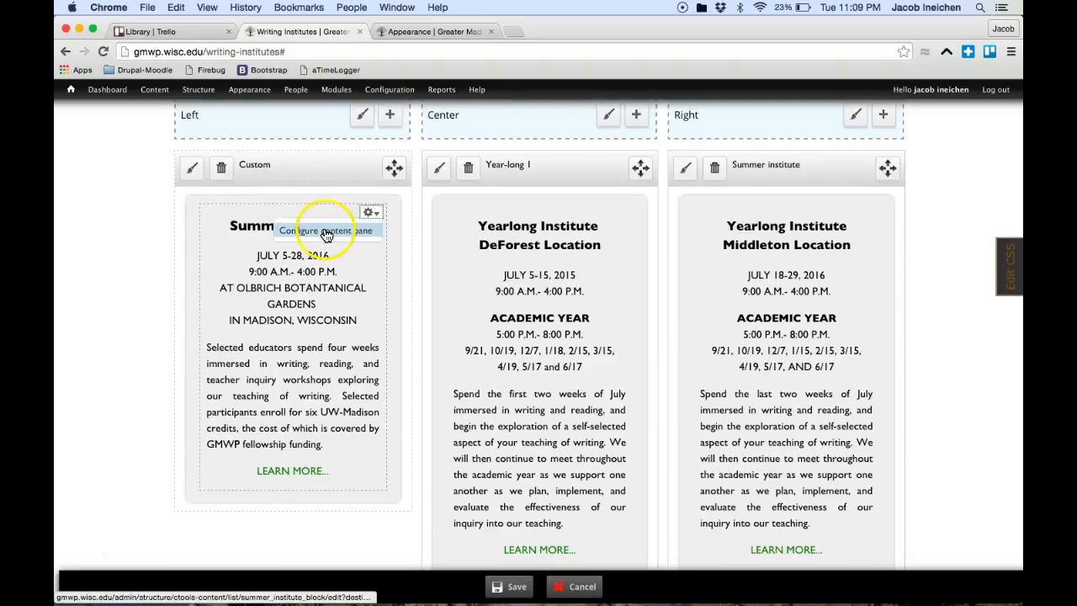
{"action": "left_click", "coordinate": [189, 172]}
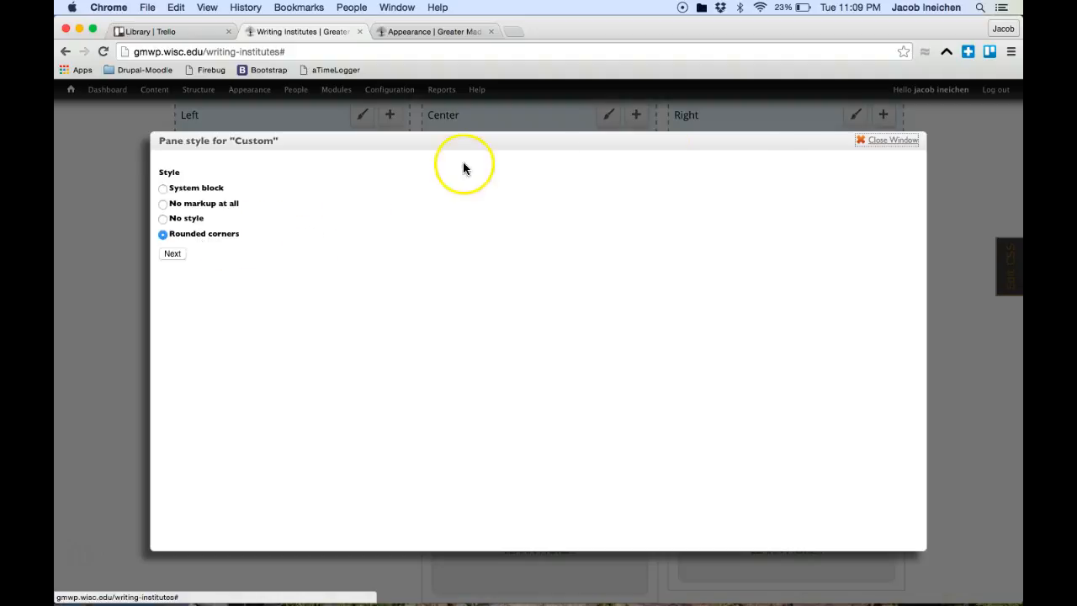
{"action": "left_click", "coordinate": [883, 146]}
{"action": "scroll", "coordinate": [620, 308], "scroll_direction": "up", "scroll_amount": 5}
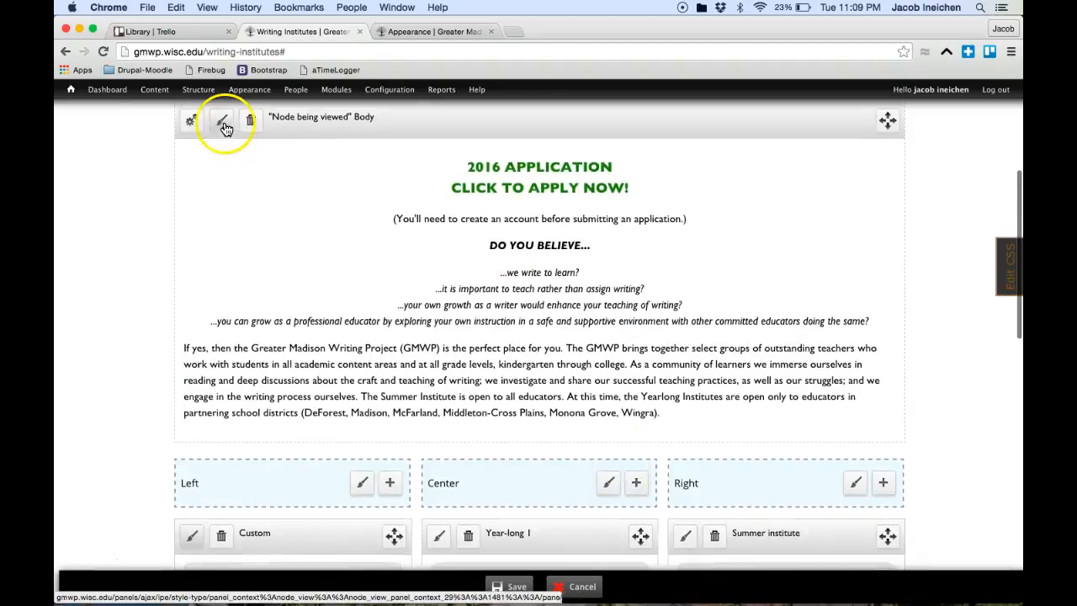
{"action": "left_click", "coordinate": [223, 124]}
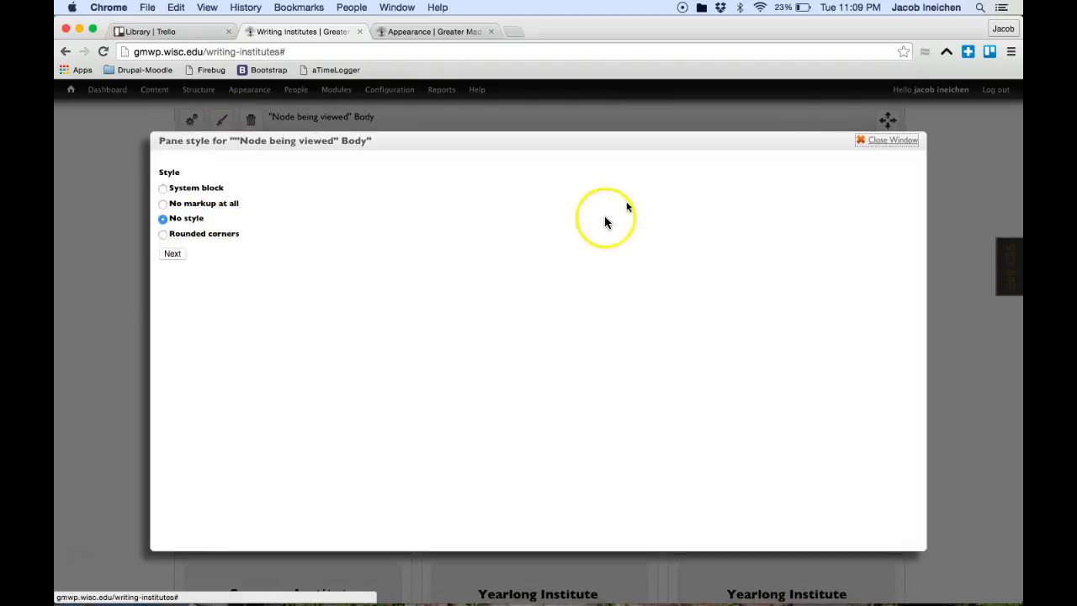
{"action": "left_click", "coordinate": [897, 141]}
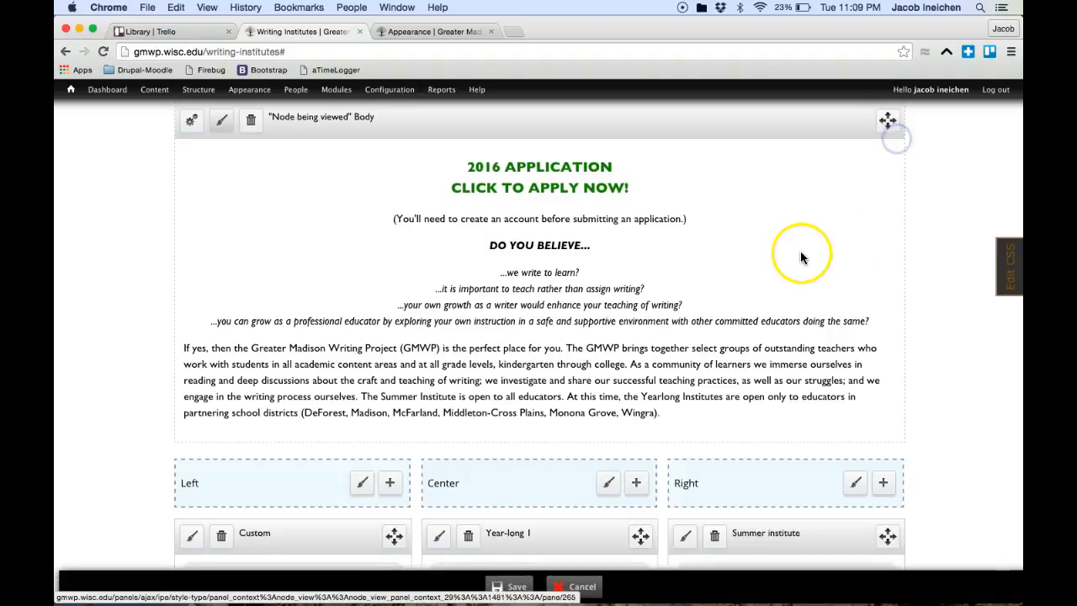
{"action": "scroll", "coordinate": [801, 257], "scroll_direction": "down", "scroll_amount": 3}
{"action": "scroll", "coordinate": [800, 257], "scroll_direction": "down", "scroll_amount": 5}
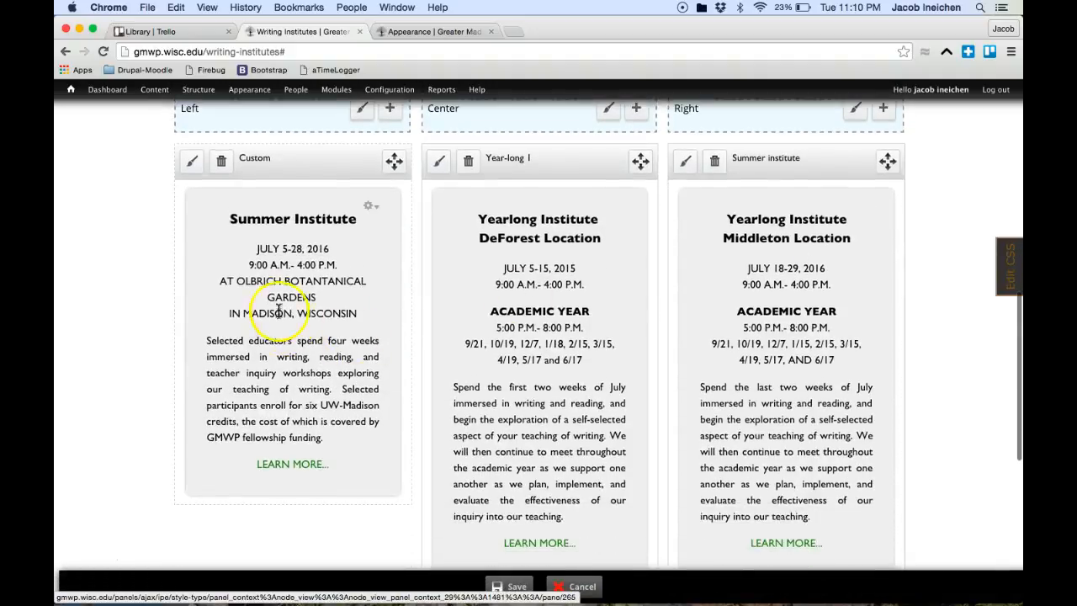
{"action": "left_click", "coordinate": [370, 206]}
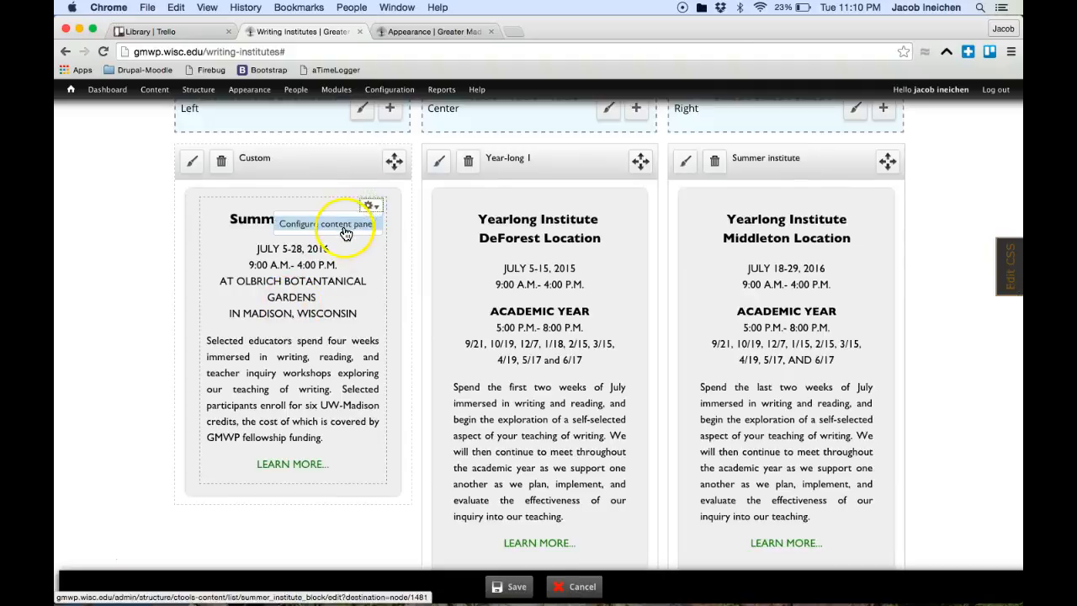
{"action": "left_click", "coordinate": [344, 233]}
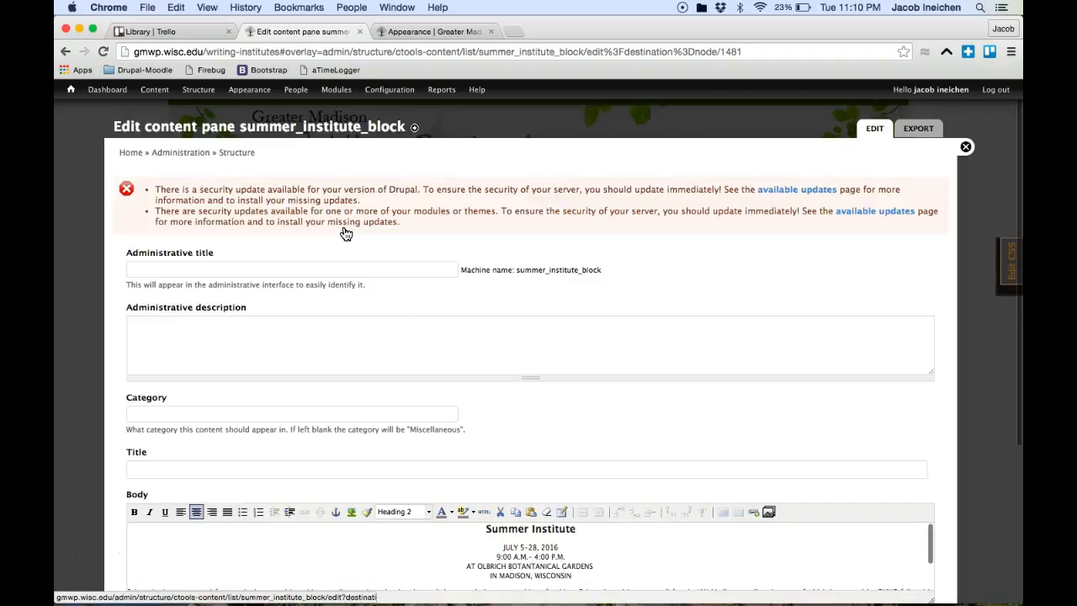
{"action": "scroll", "coordinate": [373, 336], "scroll_direction": "down", "scroll_amount": 4}
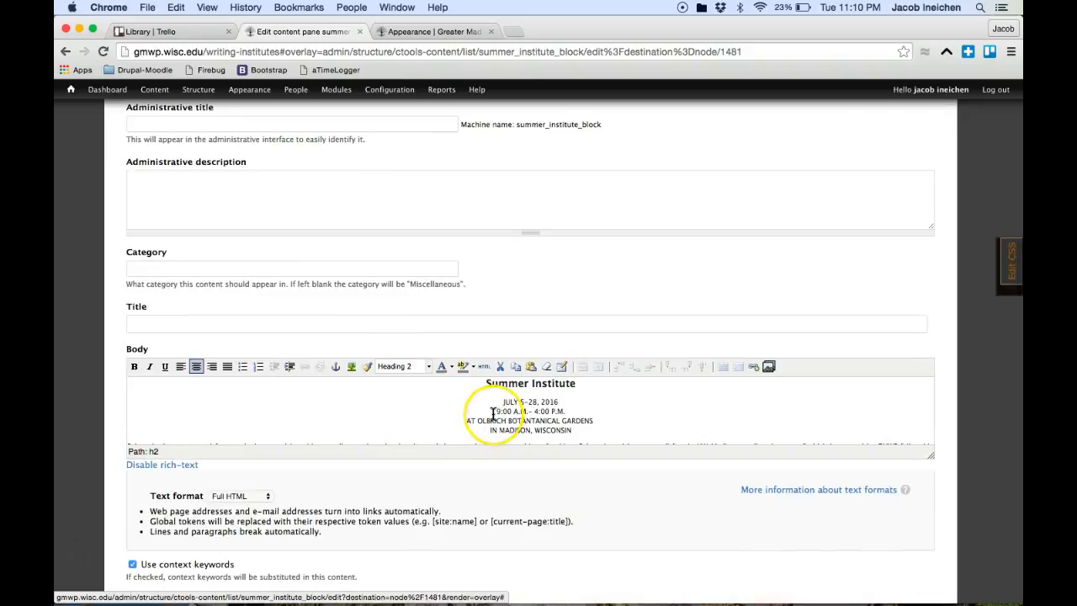
{"action": "scroll", "coordinate": [493, 414], "scroll_direction": "down", "scroll_amount": 2}
{"action": "scroll", "coordinate": [493, 413], "scroll_direction": "up", "scroll_amount": 6}
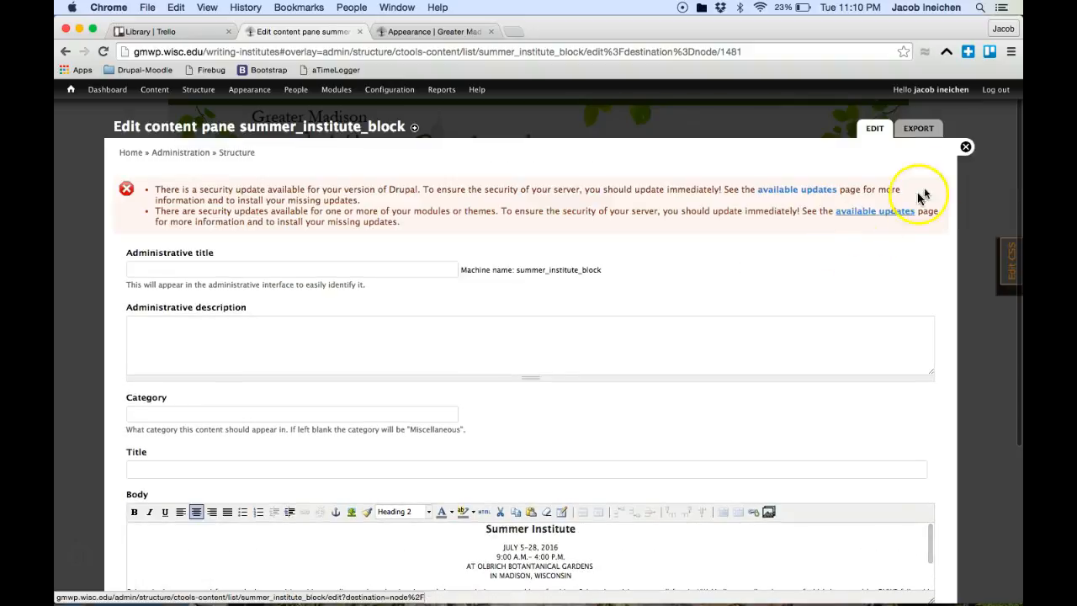
{"action": "left_click", "coordinate": [965, 149]}
Step: Add a new custom content pane to the Left region, titled 'Title' with Custom content body
{"action": "scroll", "coordinate": [657, 293], "scroll_direction": "down", "scroll_amount": 5}
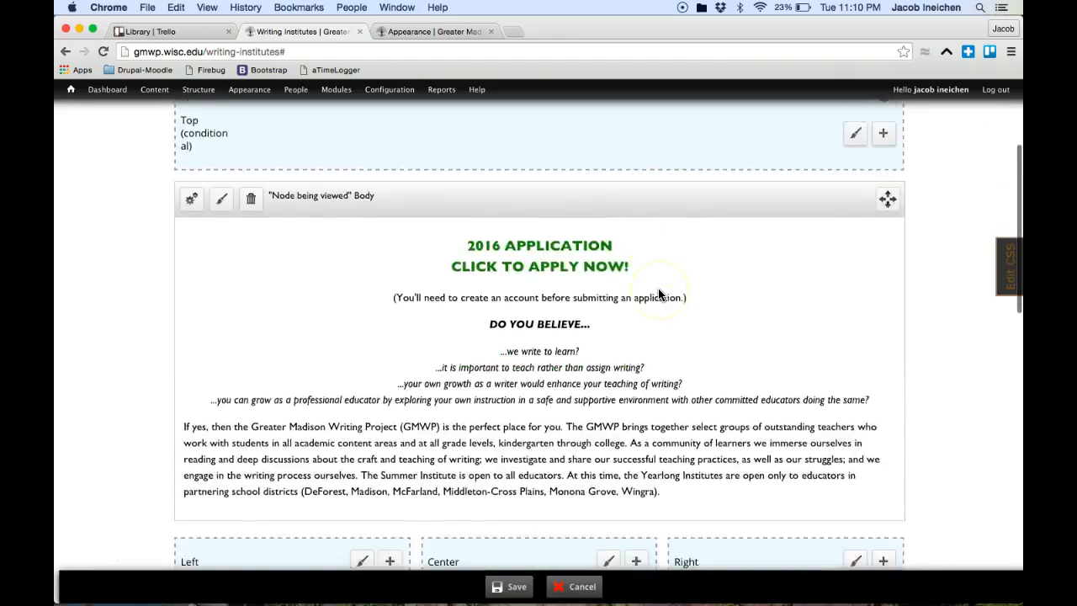
{"action": "scroll", "coordinate": [658, 289], "scroll_direction": "down", "scroll_amount": 3}
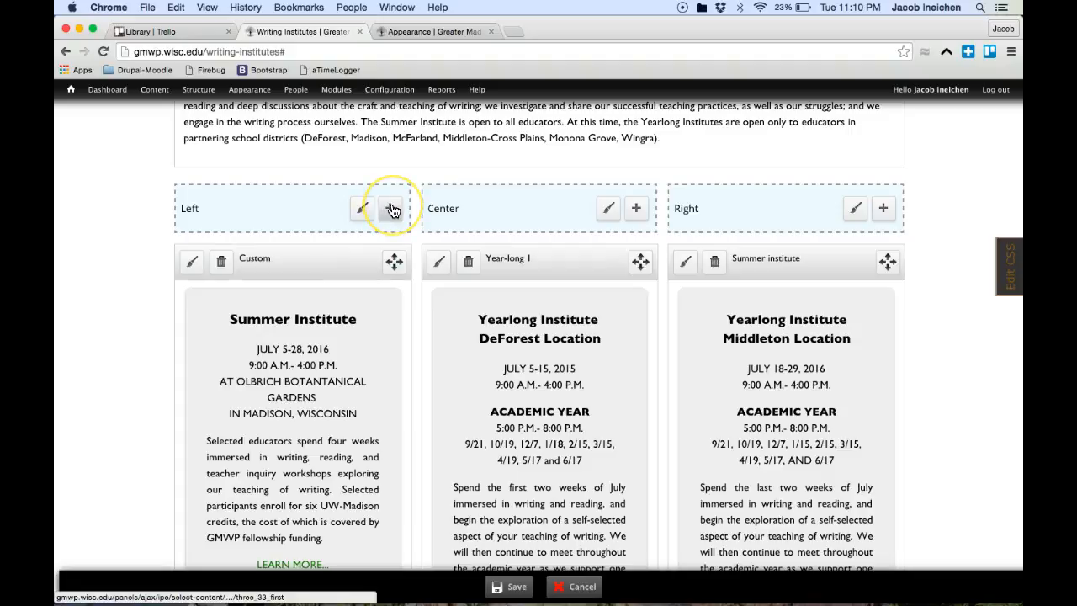
{"action": "scroll", "coordinate": [392, 210], "scroll_direction": "up", "scroll_amount": 5}
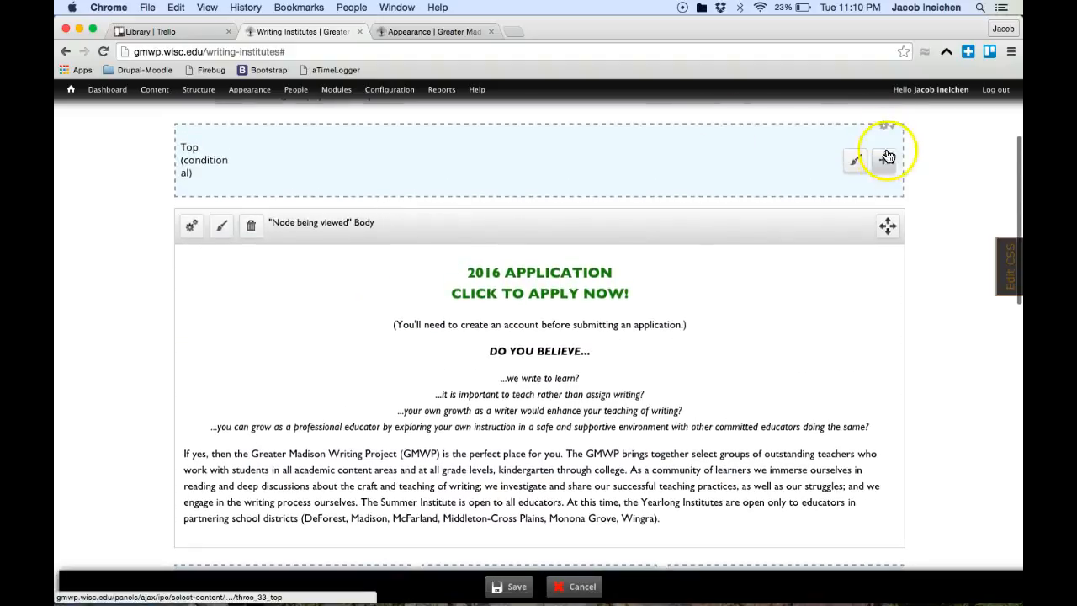
{"action": "scroll", "coordinate": [726, 286], "scroll_direction": "down", "scroll_amount": 6}
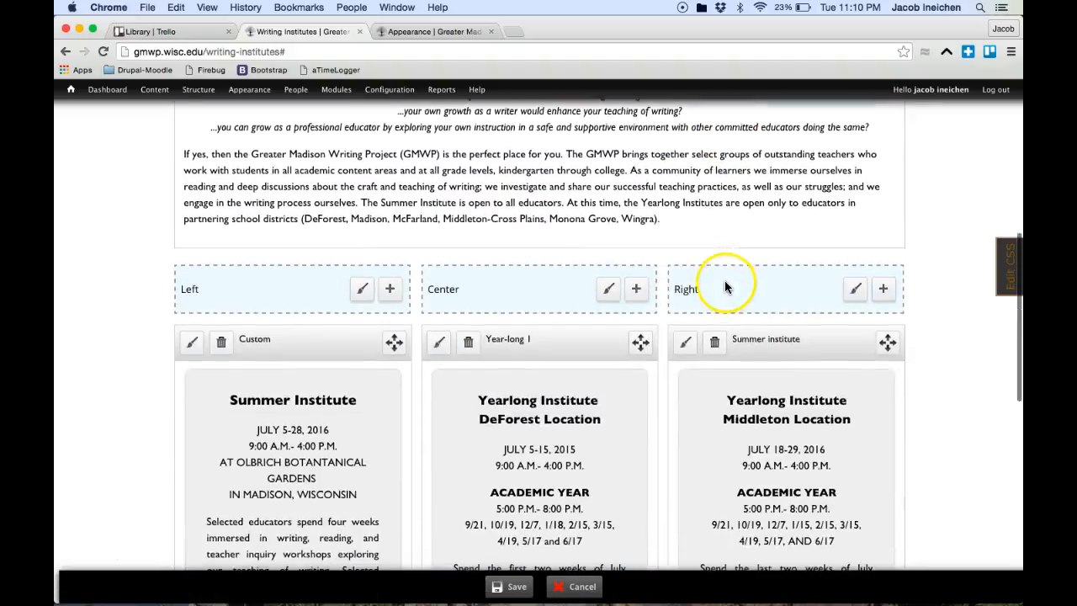
{"action": "left_click", "coordinate": [389, 185]}
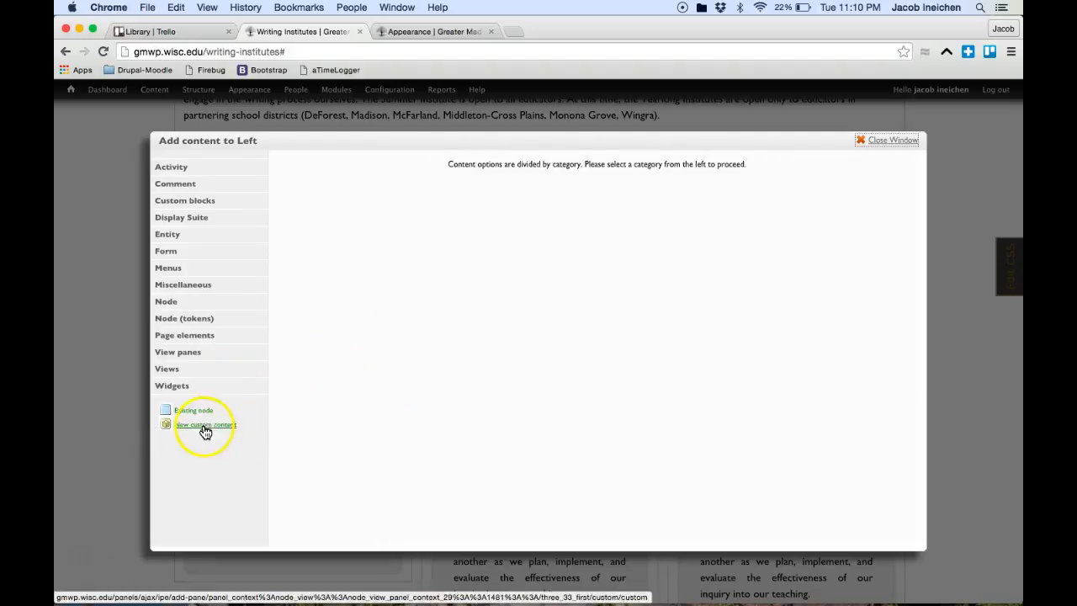
{"action": "left_click", "coordinate": [222, 429]}
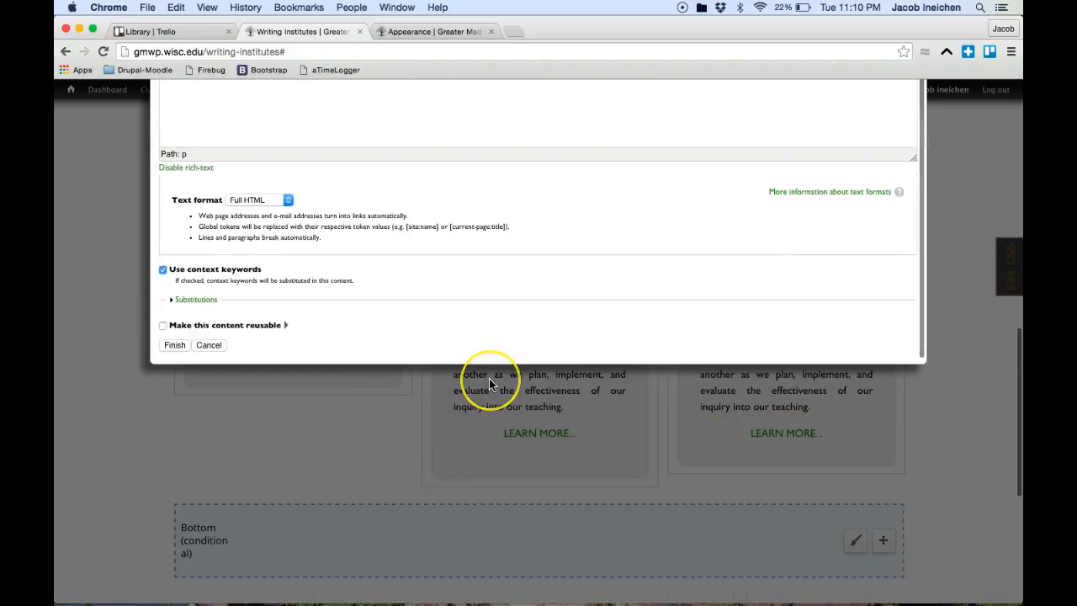
{"action": "left_click", "coordinate": [295, 331]}
{"action": "type", "text": "Custom content"}
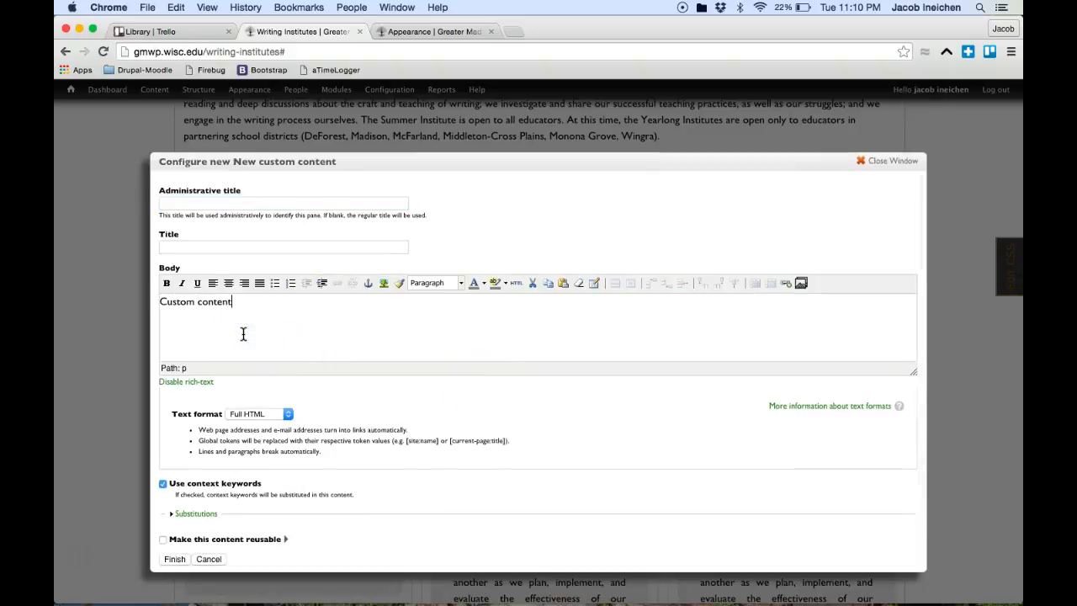
{"action": "left_click", "coordinate": [180, 247]}
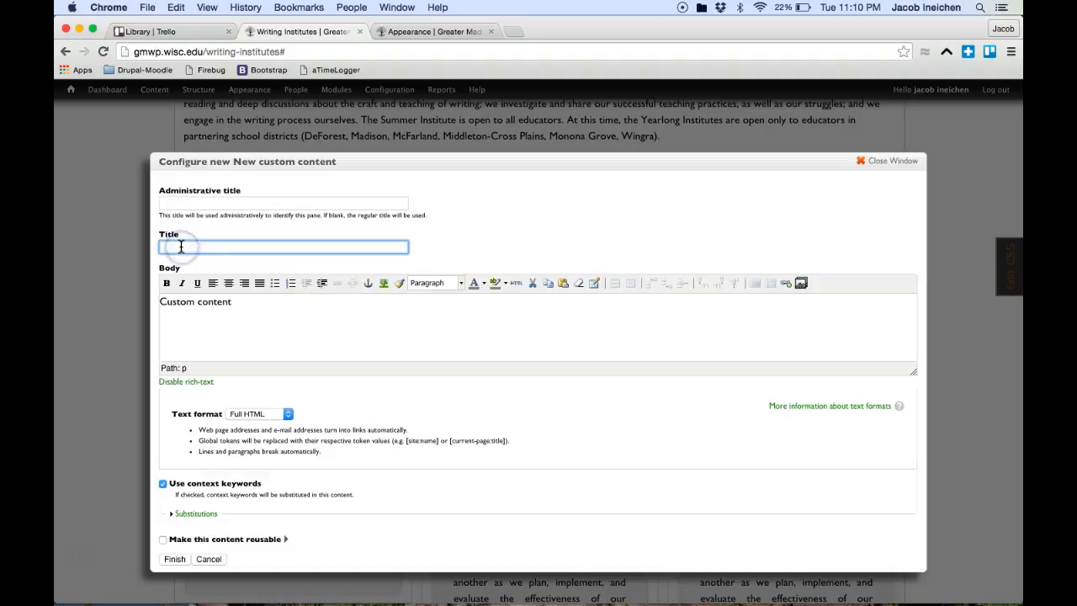
{"action": "type", "text": "Title"}
{"action": "scroll", "coordinate": [248, 312], "scroll_direction": "down", "scroll_amount": 2}
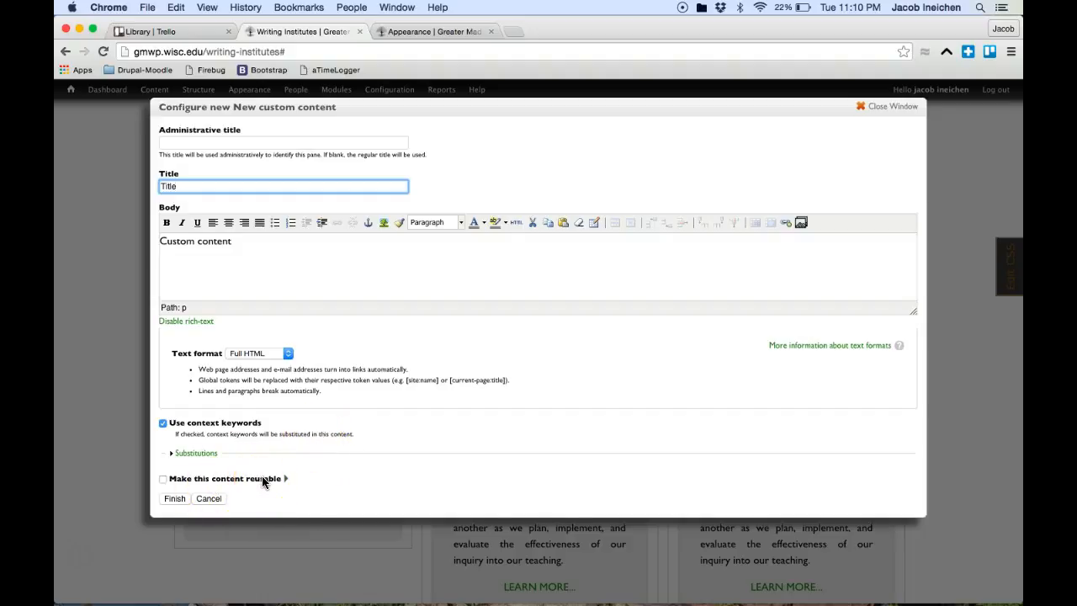
{"action": "left_click", "coordinate": [175, 498]}
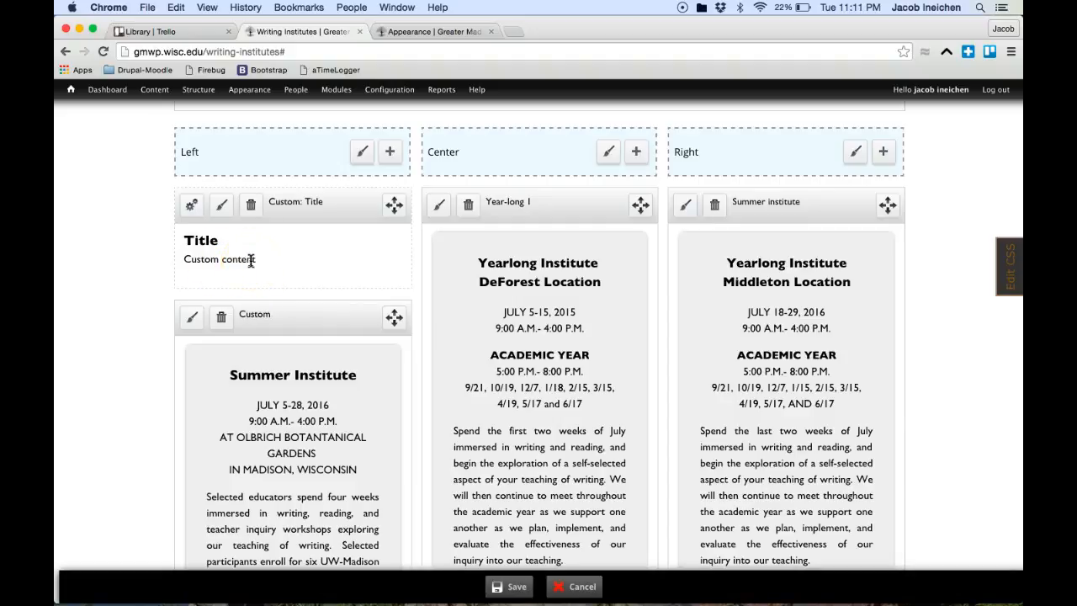
Step: Give the Title pane the Rounded corners style and save the layout
{"action": "left_click", "coordinate": [221, 205]}
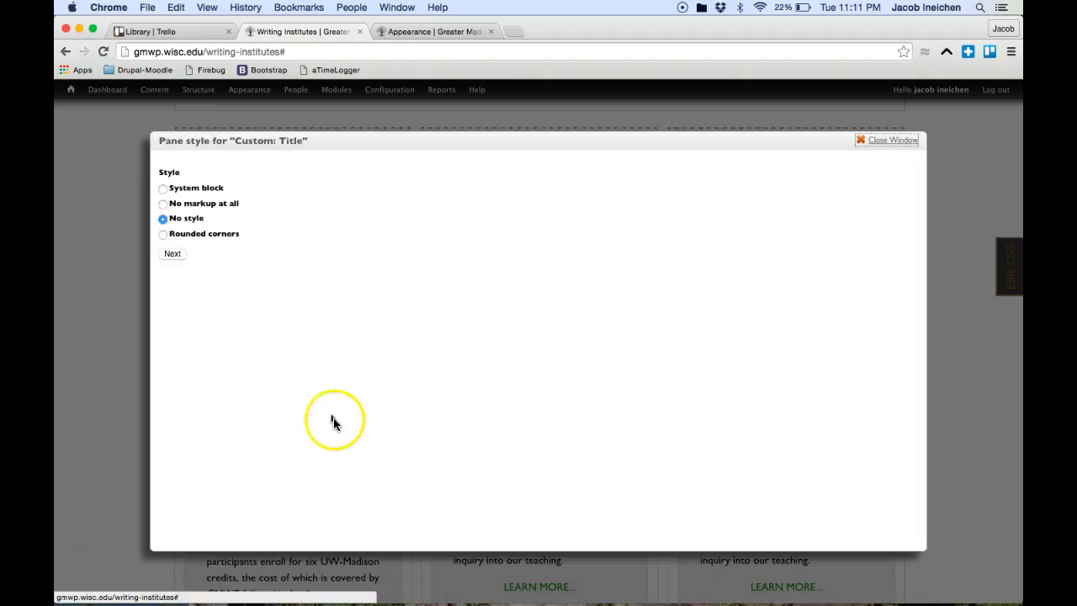
{"action": "left_click", "coordinate": [182, 237]}
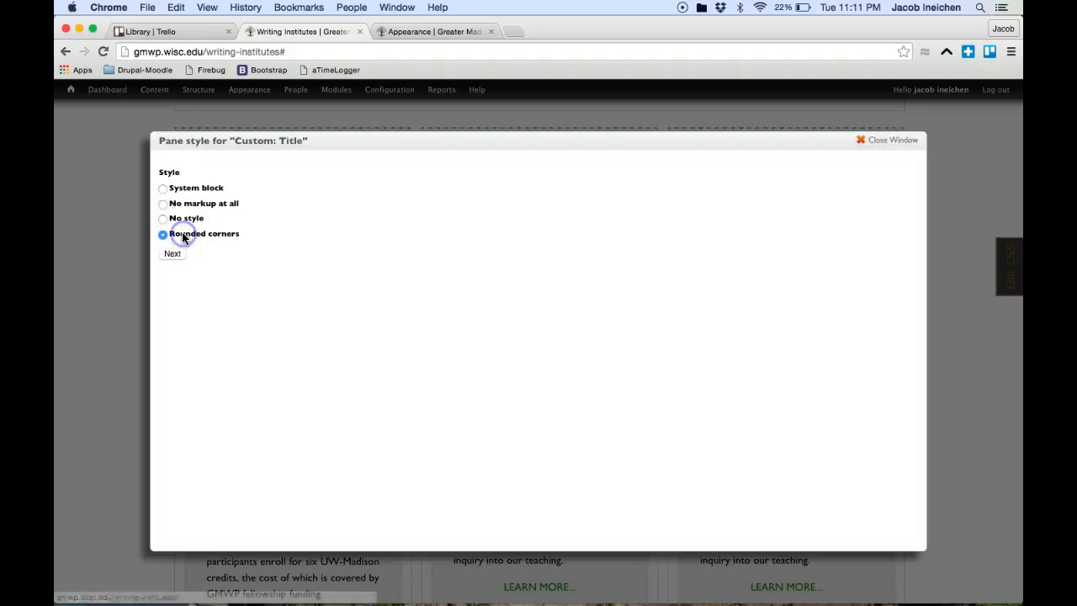
{"action": "left_click", "coordinate": [174, 257]}
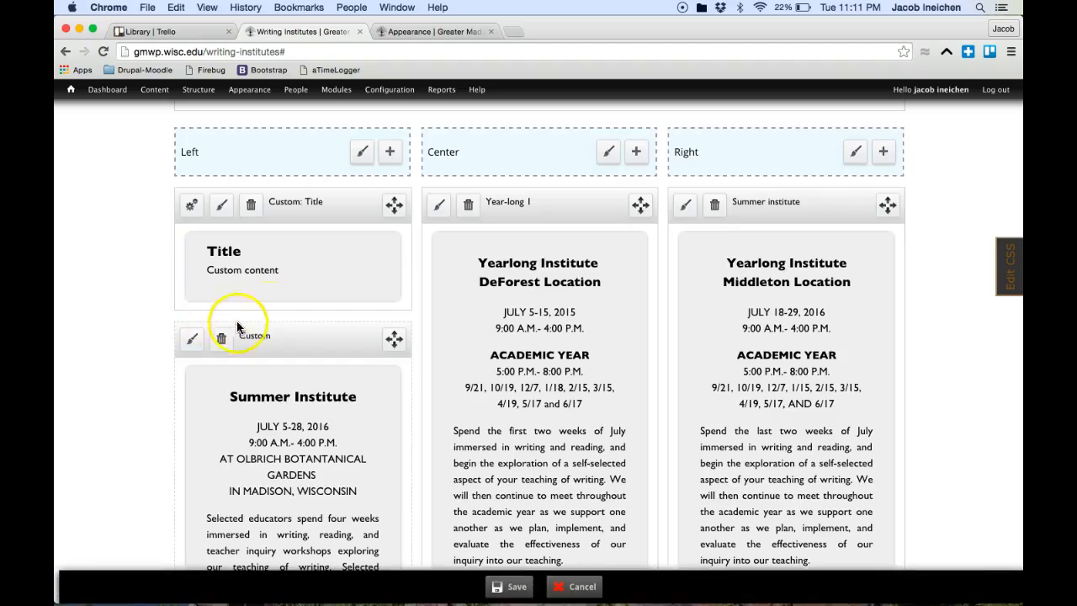
{"action": "left_click", "coordinate": [508, 586]}
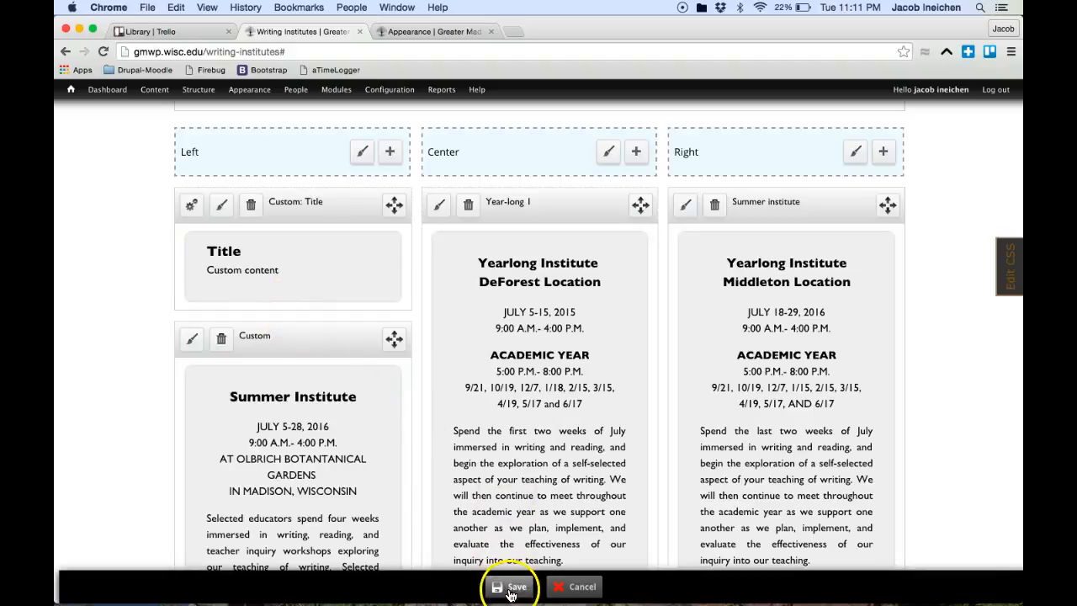
Step: Reopen page customizing and try dragging the Title pane into the Center column
{"action": "scroll", "coordinate": [538, 429], "scroll_direction": "up", "scroll_amount": 5}
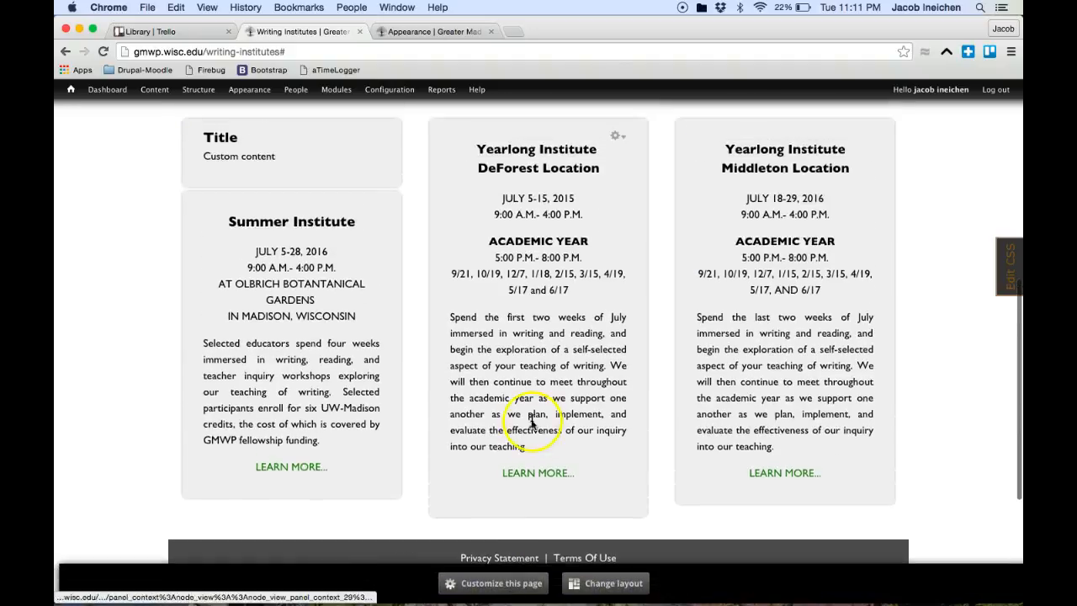
{"action": "scroll", "coordinate": [532, 420], "scroll_direction": "up", "scroll_amount": 1}
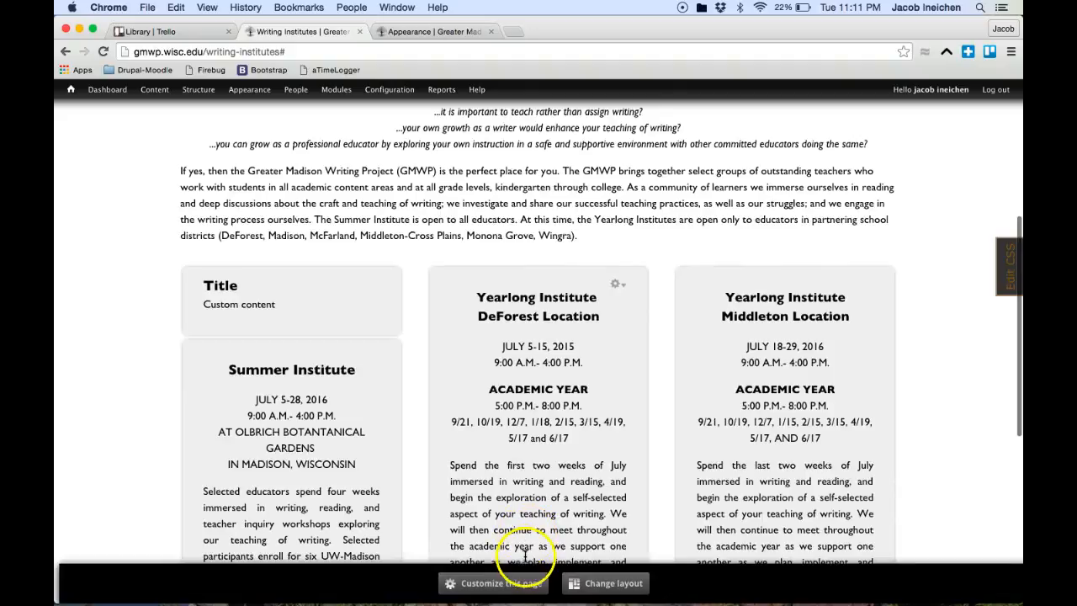
{"action": "left_click", "coordinate": [494, 583]}
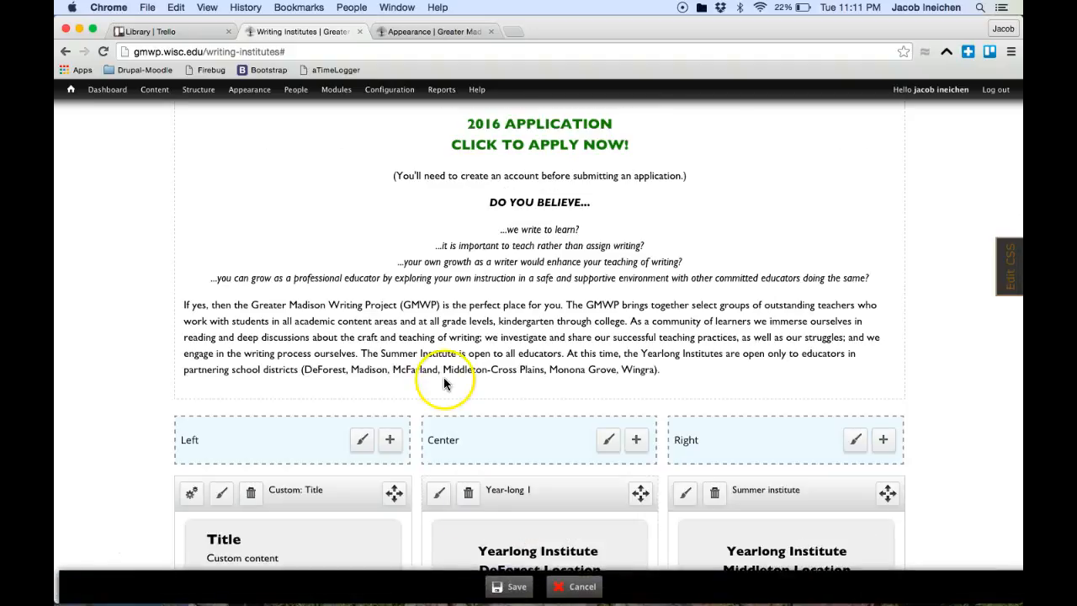
{"action": "scroll", "coordinate": [444, 380], "scroll_direction": "down", "scroll_amount": 3}
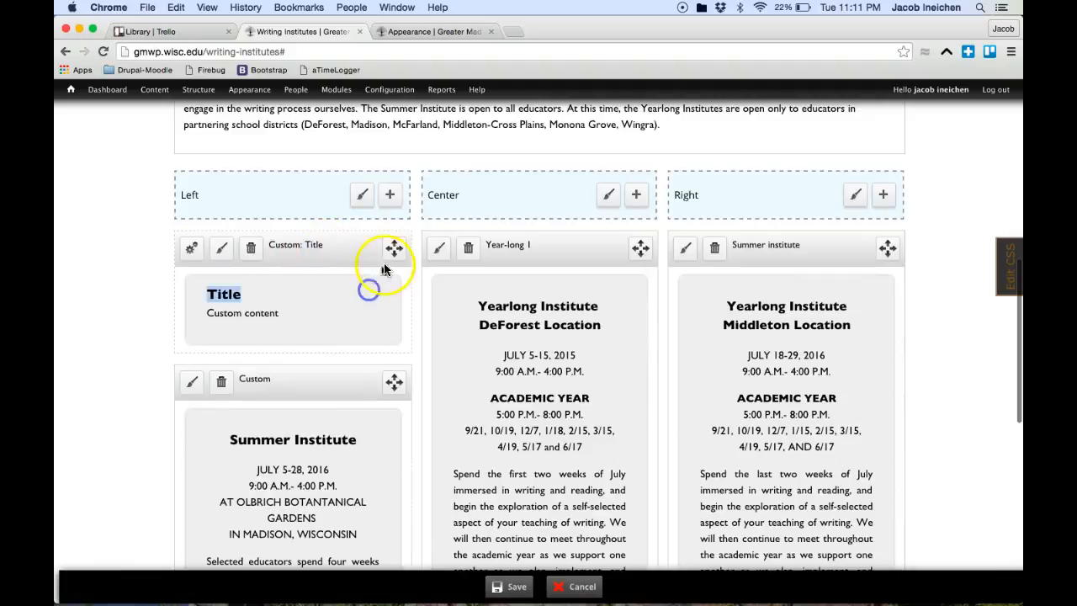
{"action": "left_click_drag", "start_coordinate": [393, 247], "coordinate": [499, 302]}
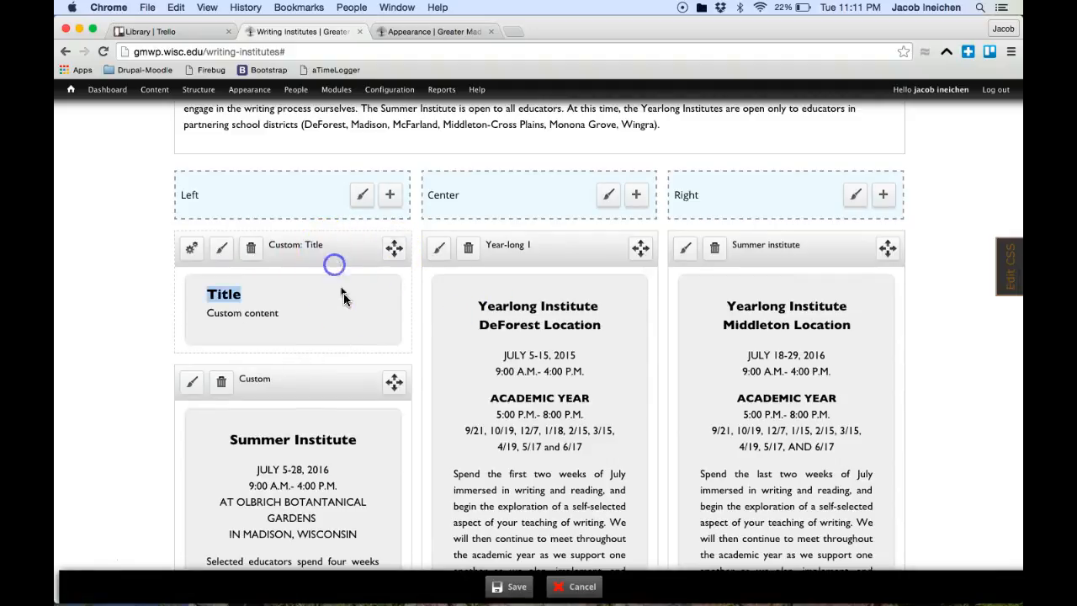
{"action": "left_click_drag", "start_coordinate": [337, 387], "coordinate": [345, 336]}
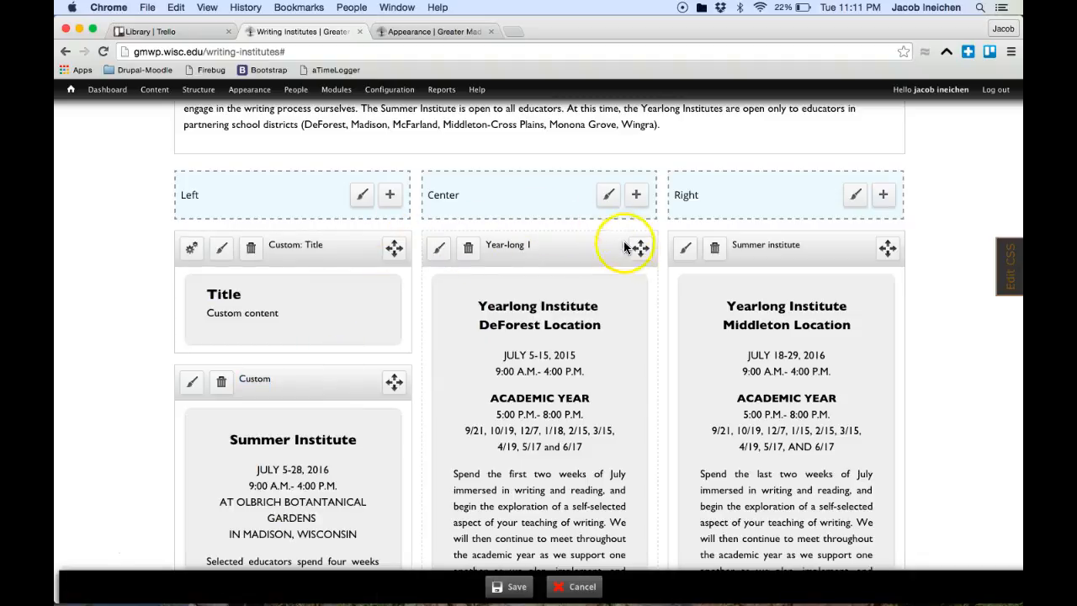
{"action": "left_click_drag", "start_coordinate": [486, 261], "coordinate": [357, 226]}
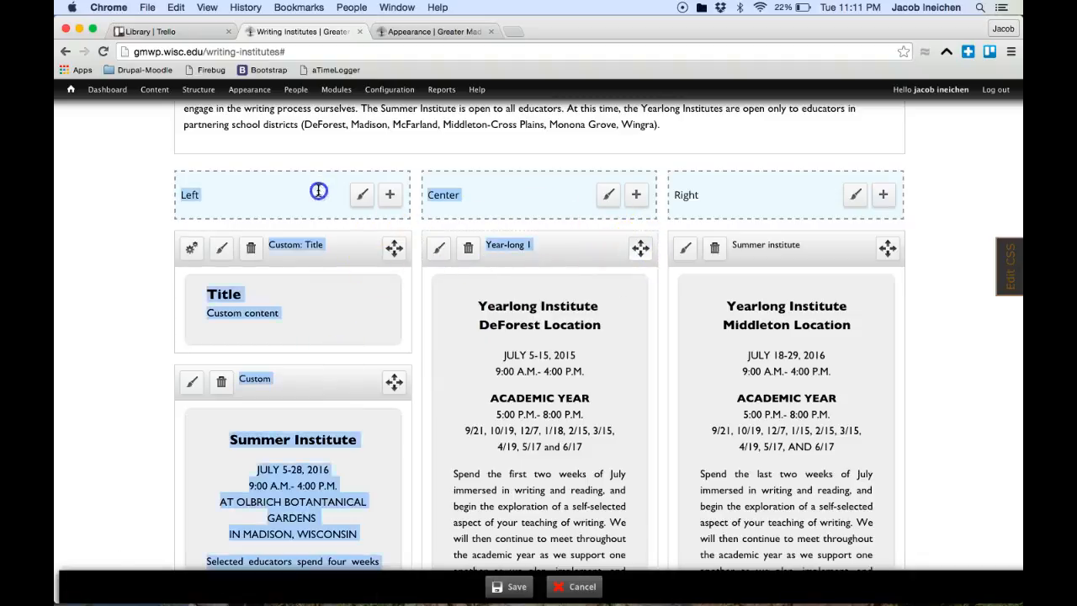
{"action": "left_click_drag", "start_coordinate": [315, 187], "coordinate": [356, 242]}
{"action": "left_click", "coordinate": [356, 243]}
{"action": "left_click_drag", "start_coordinate": [286, 254], "coordinate": [409, 255]}
{"action": "left_click", "coordinate": [322, 293]}
{"action": "left_click", "coordinate": [398, 251]}
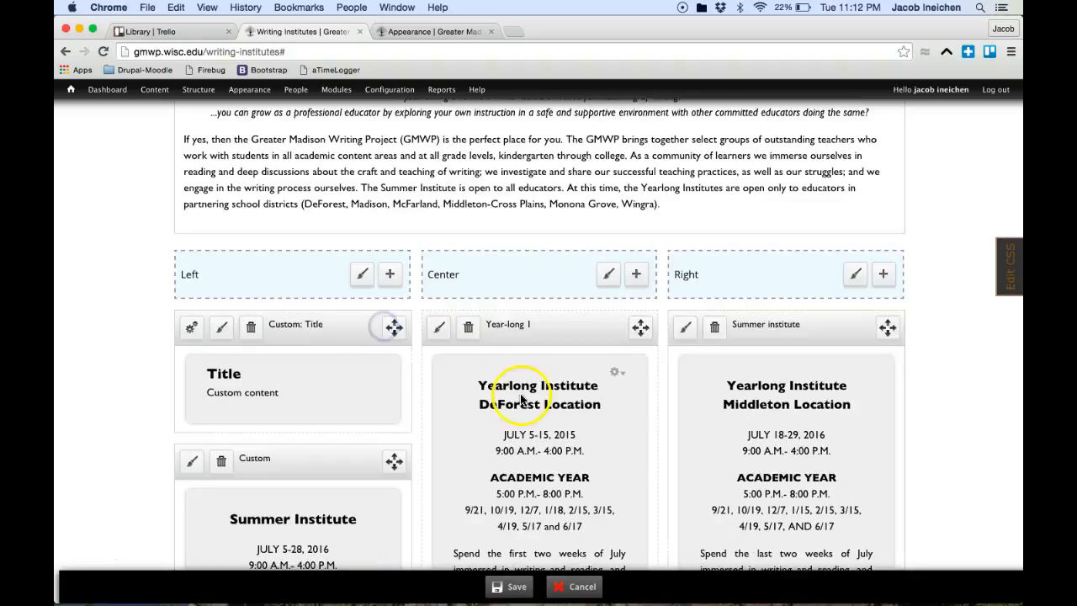
{"action": "scroll", "coordinate": [521, 400], "scroll_direction": "down", "scroll_amount": 3}
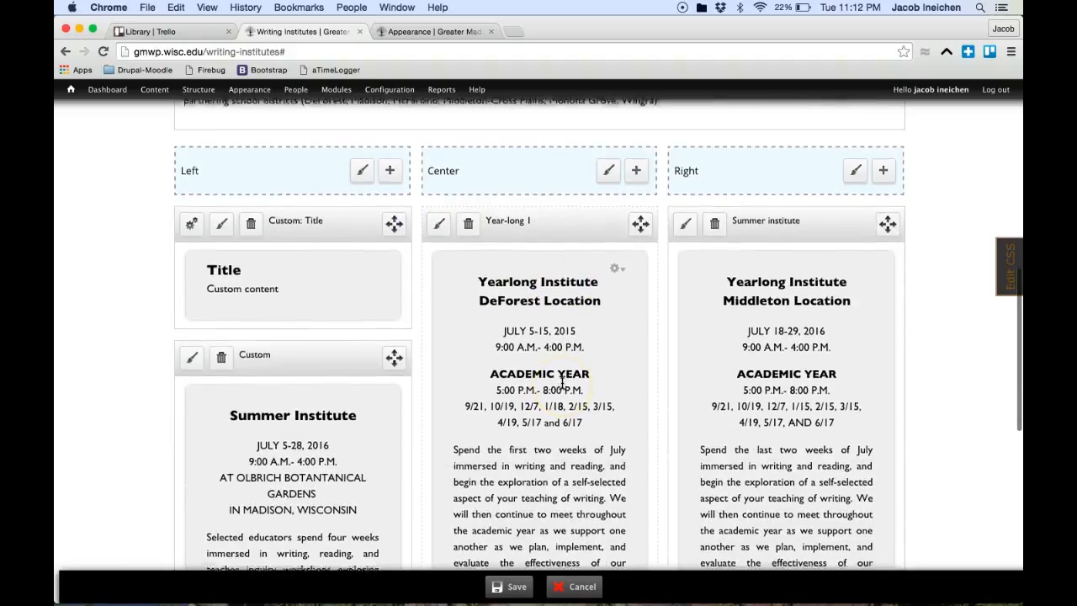
Step: Discard the unsaved layout edits and go to the panel's admin edit page
{"action": "left_click", "coordinate": [571, 583]}
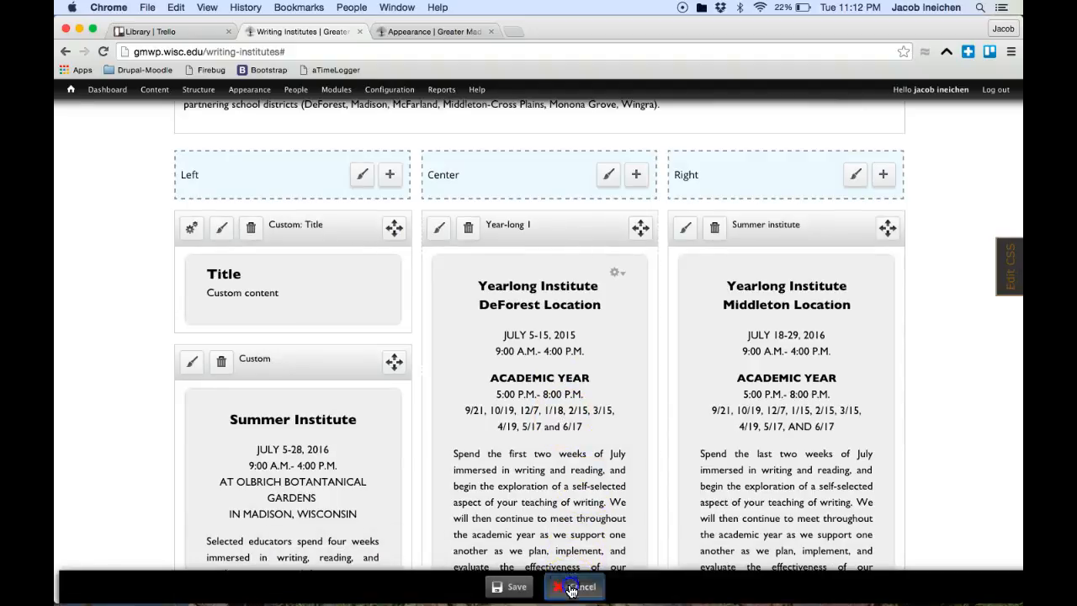
{"action": "scroll", "coordinate": [841, 261], "scroll_direction": "up", "scroll_amount": 7}
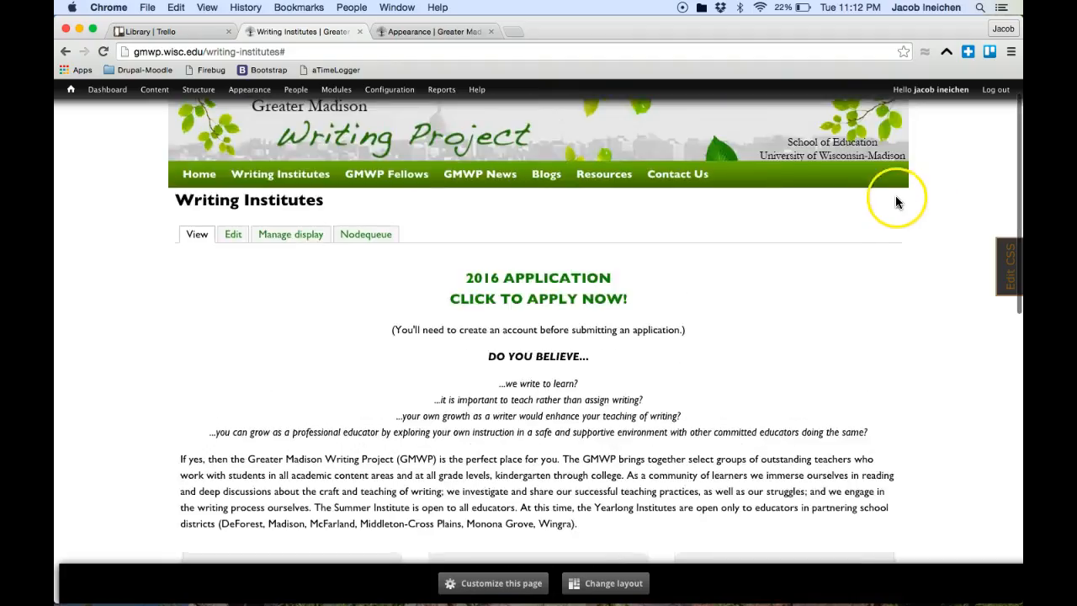
{"action": "left_click", "coordinate": [868, 282]}
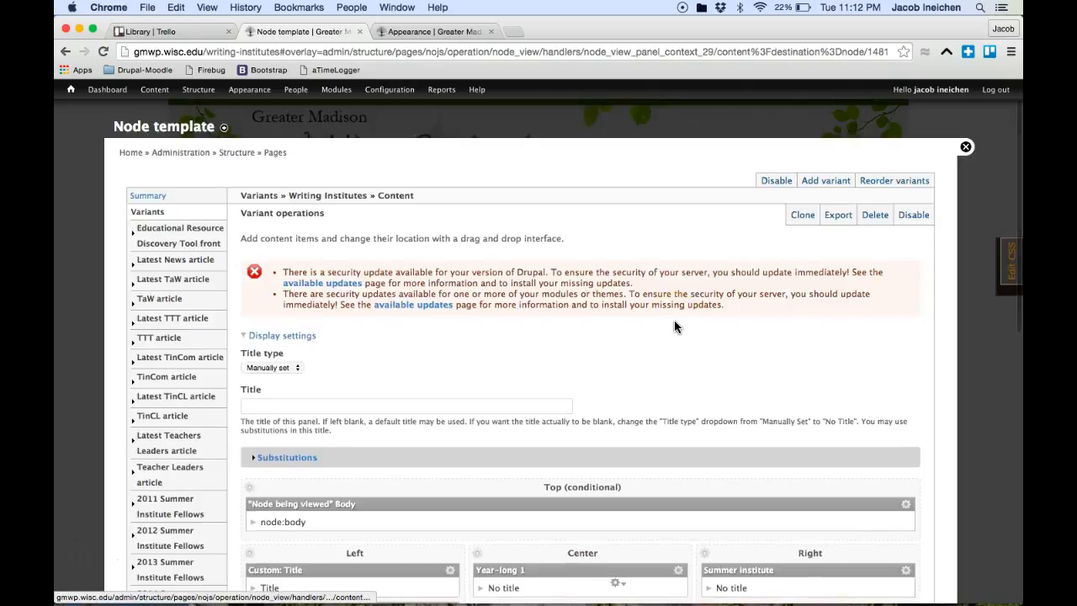
Step: Move Custom: Title to the top of the Center region and save the arrangement
{"action": "scroll", "coordinate": [674, 325], "scroll_direction": "down", "scroll_amount": 5}
{"action": "left_click_drag", "start_coordinate": [535, 359], "coordinate": [601, 351]}
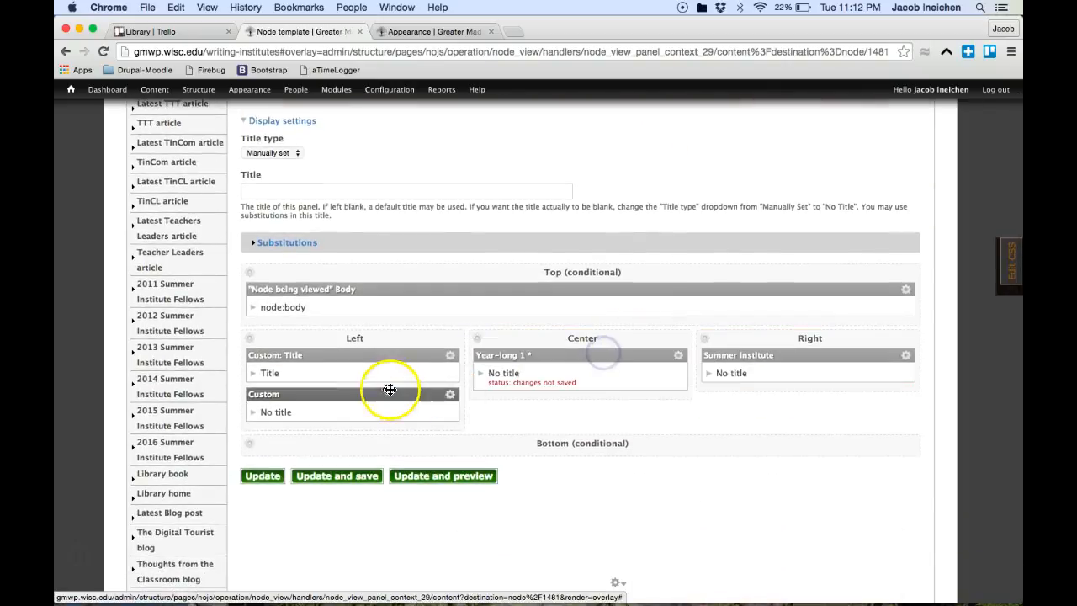
{"action": "left_click_drag", "start_coordinate": [374, 355], "coordinate": [569, 356]}
{"action": "left_click", "coordinate": [321, 494]}
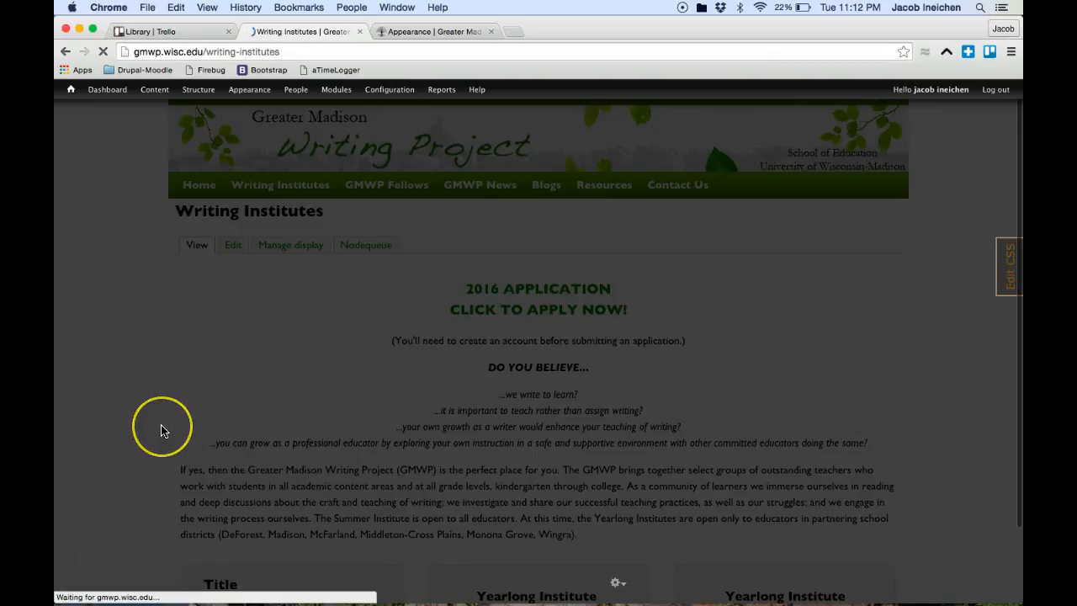
{"action": "scroll", "coordinate": [161, 430], "scroll_direction": "down", "scroll_amount": 7}
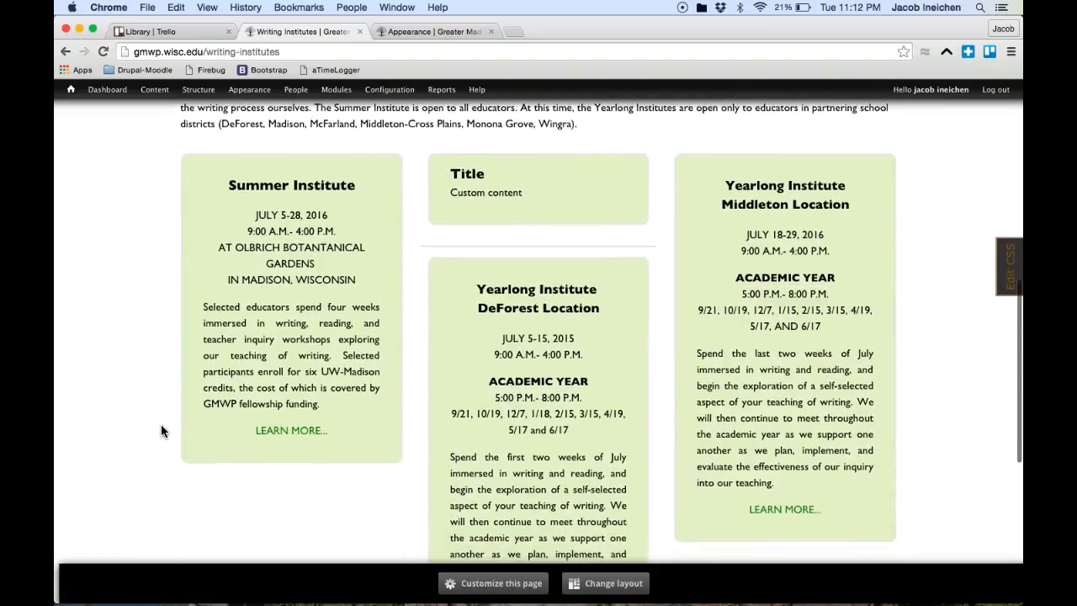
{"action": "scroll", "coordinate": [161, 425], "scroll_direction": "up", "scroll_amount": 4}
{"action": "scroll", "coordinate": [161, 431], "scroll_direction": "down", "scroll_amount": 4}
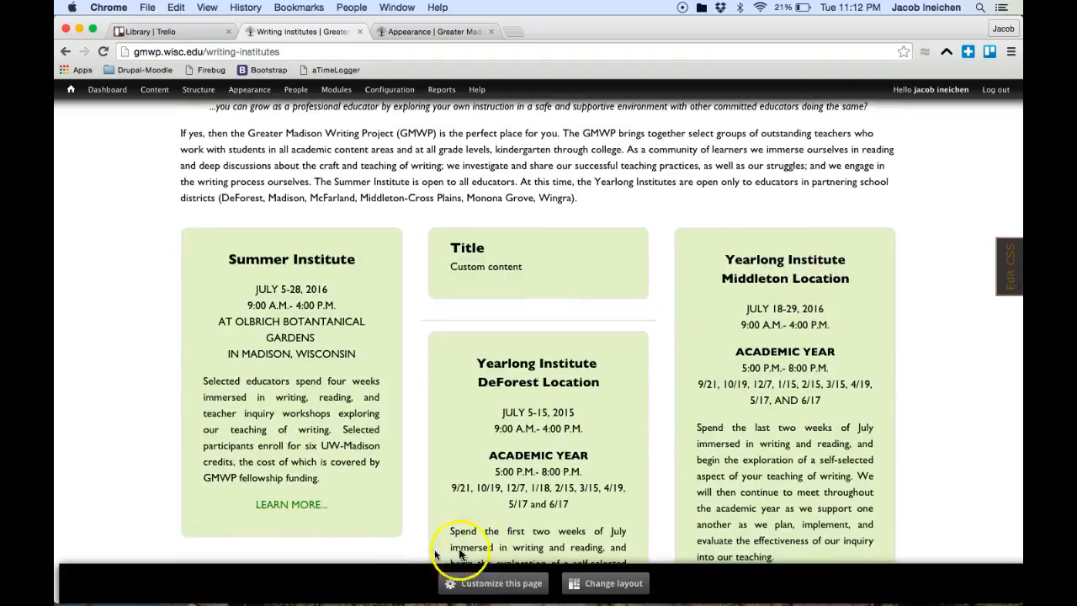
Step: In customize mode, drag the Title pane to Left, then Right, then back to Center
{"action": "left_click", "coordinate": [471, 583]}
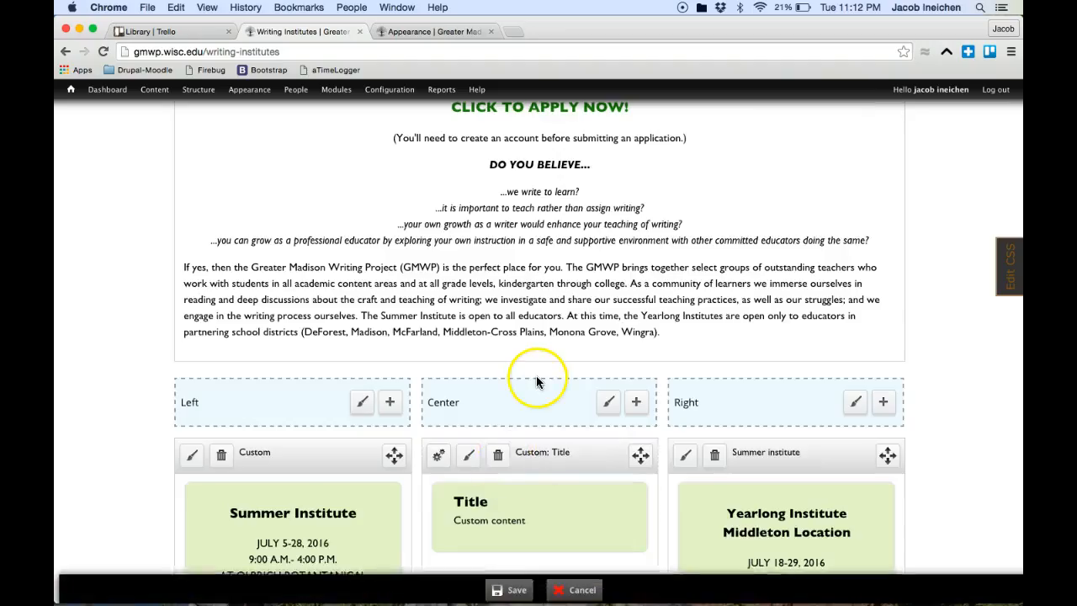
{"action": "scroll", "coordinate": [537, 381], "scroll_direction": "down", "scroll_amount": 4}
{"action": "left_click_drag", "start_coordinate": [647, 183], "coordinate": [604, 217]}
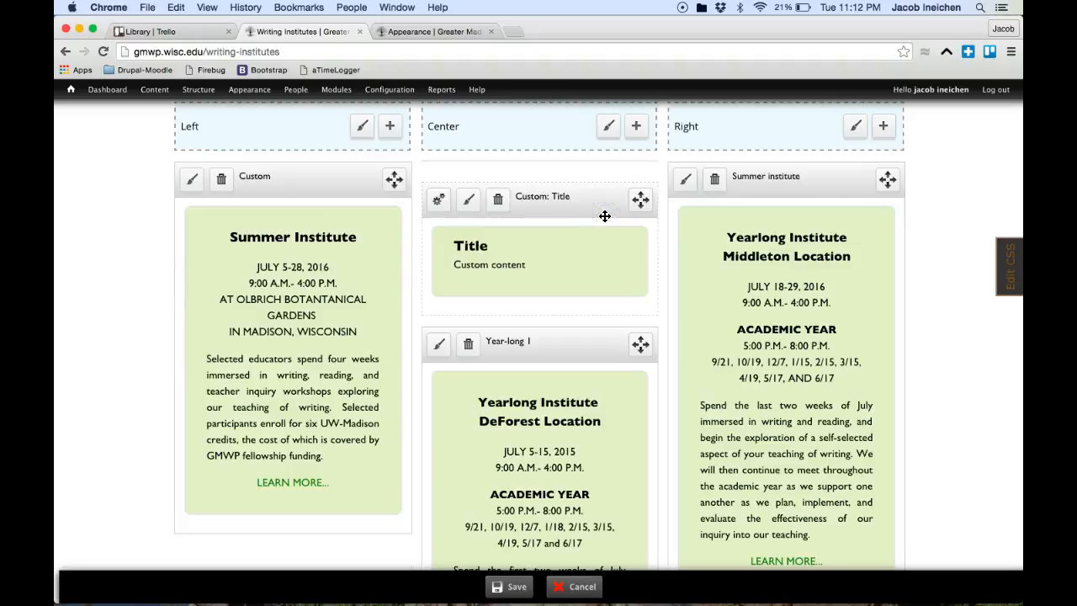
{"action": "left_click_drag", "start_coordinate": [646, 199], "coordinate": [833, 177]}
{"action": "left_click_drag", "start_coordinate": [888, 190], "coordinate": [613, 177]}
{"action": "scroll", "coordinate": [876, 251], "scroll_direction": "up", "scroll_amount": 2}
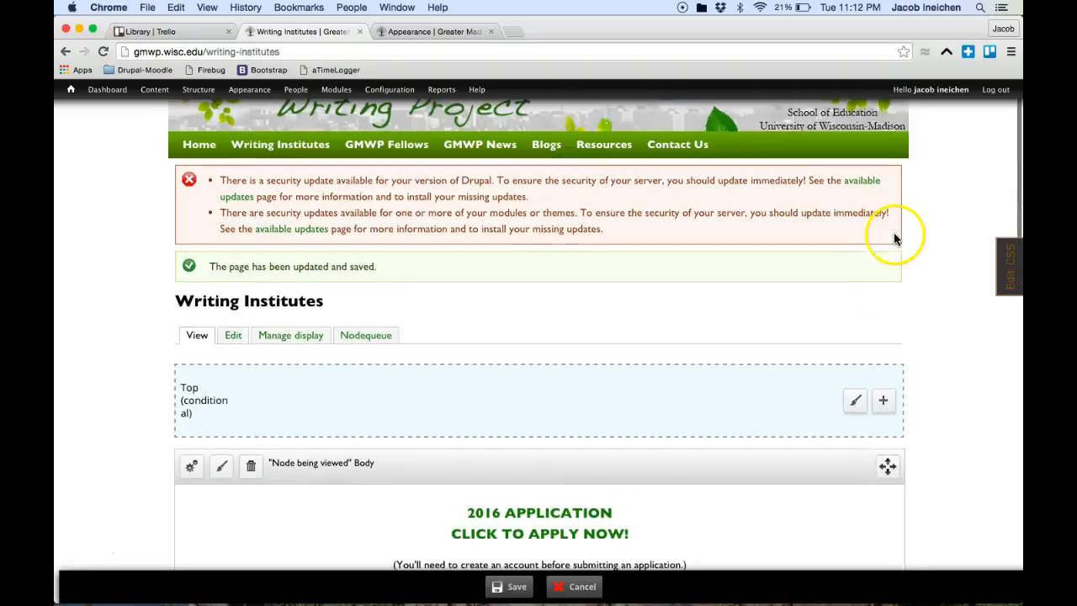
{"action": "mouse_move", "coordinate": [892, 375]}
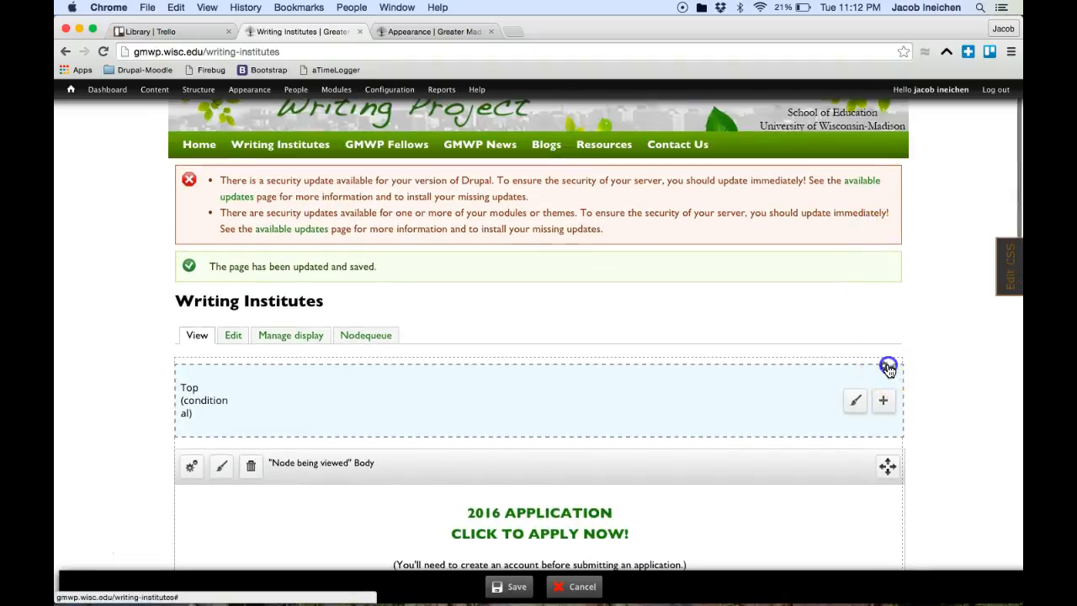
{"action": "scroll", "coordinate": [952, 354], "scroll_direction": "down", "scroll_amount": 10}
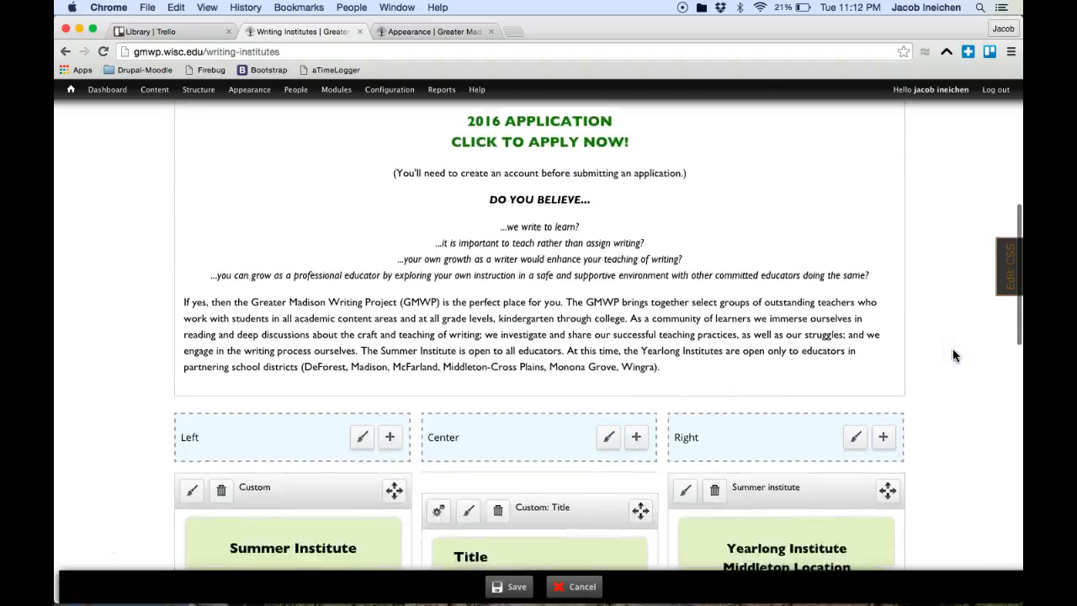
Step: Delete the Title pane from the Center column and save the layout
{"action": "left_click", "coordinate": [497, 282]}
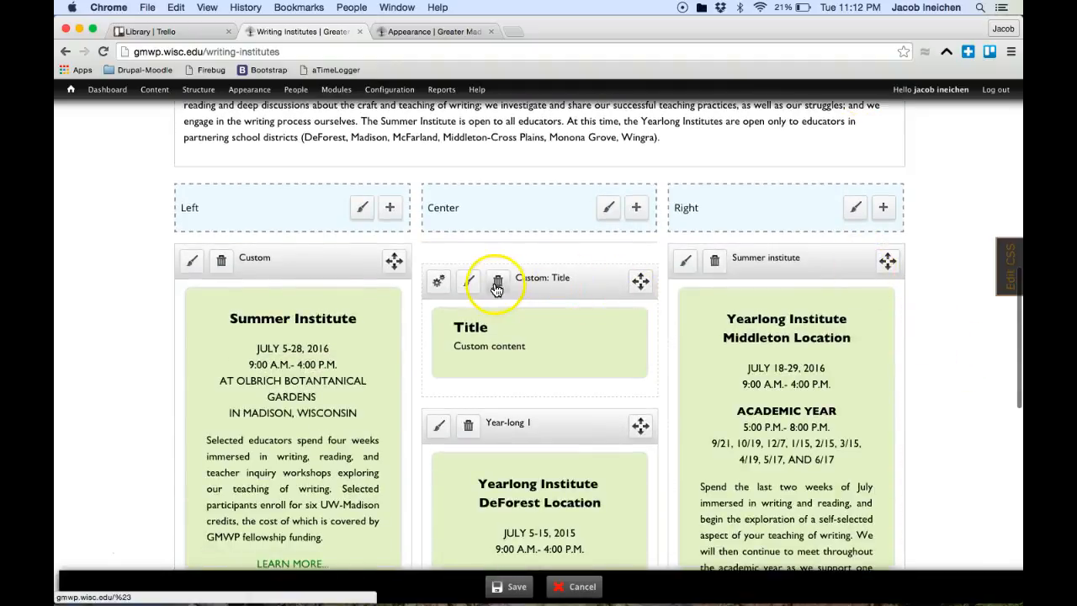
{"action": "left_click", "coordinate": [649, 227]}
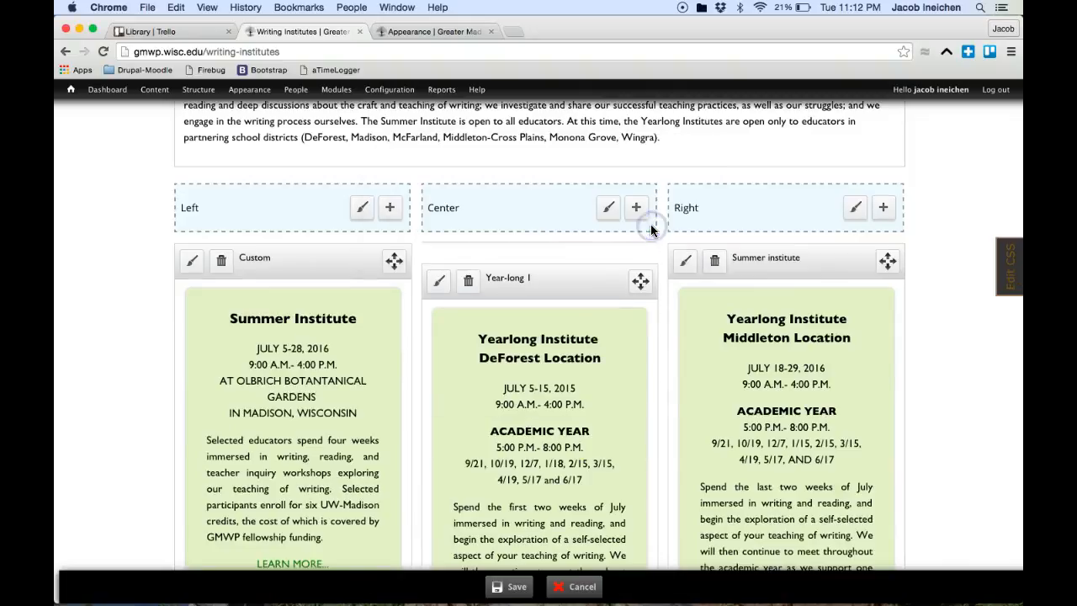
{"action": "left_click", "coordinate": [511, 593]}
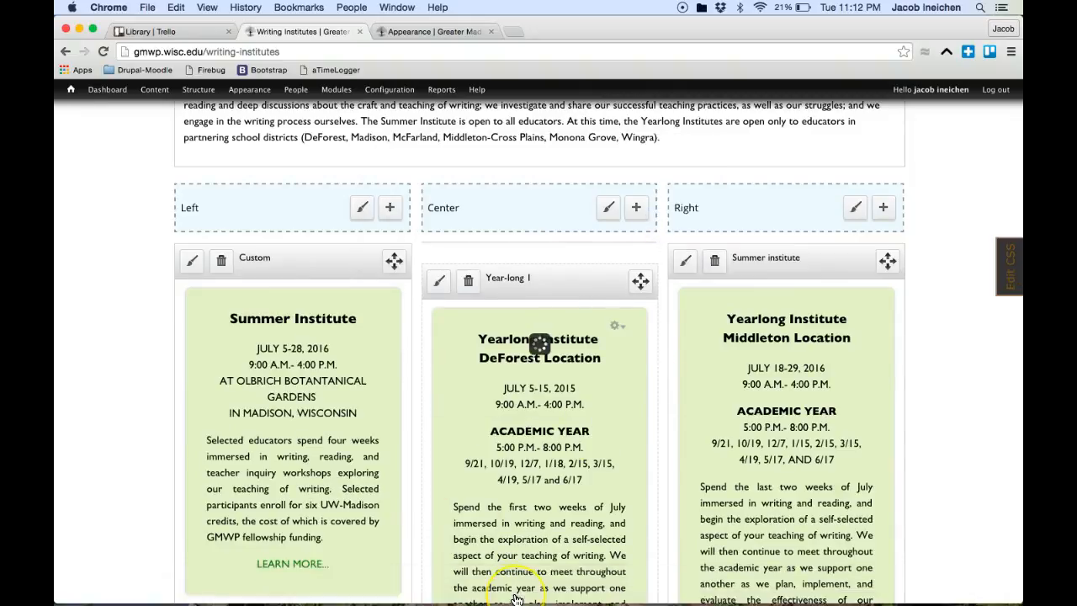
{"action": "scroll", "coordinate": [600, 346], "scroll_direction": "up", "scroll_amount": 4}
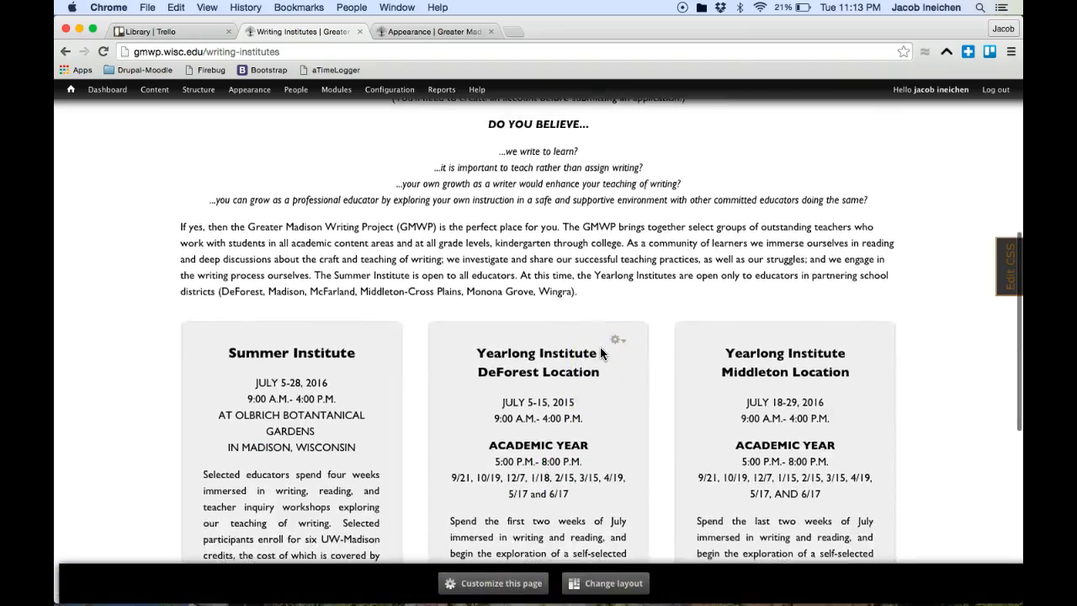
Step: Bring up the Change layout chooser and glance through its layout categories
{"action": "scroll", "coordinate": [600, 351], "scroll_direction": "up", "scroll_amount": 4}
{"action": "scroll", "coordinate": [601, 352], "scroll_direction": "up", "scroll_amount": 2}
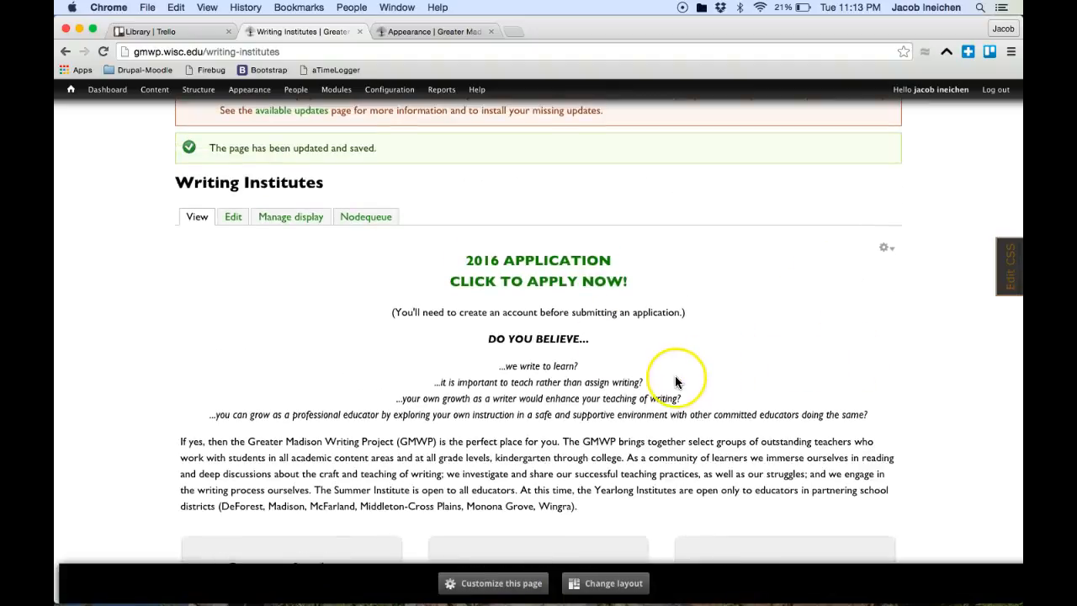
{"action": "scroll", "coordinate": [678, 378], "scroll_direction": "down", "scroll_amount": 2}
{"action": "scroll", "coordinate": [678, 377], "scroll_direction": "up", "scroll_amount": 1}
{"action": "scroll", "coordinate": [678, 381], "scroll_direction": "down", "scroll_amount": 2}
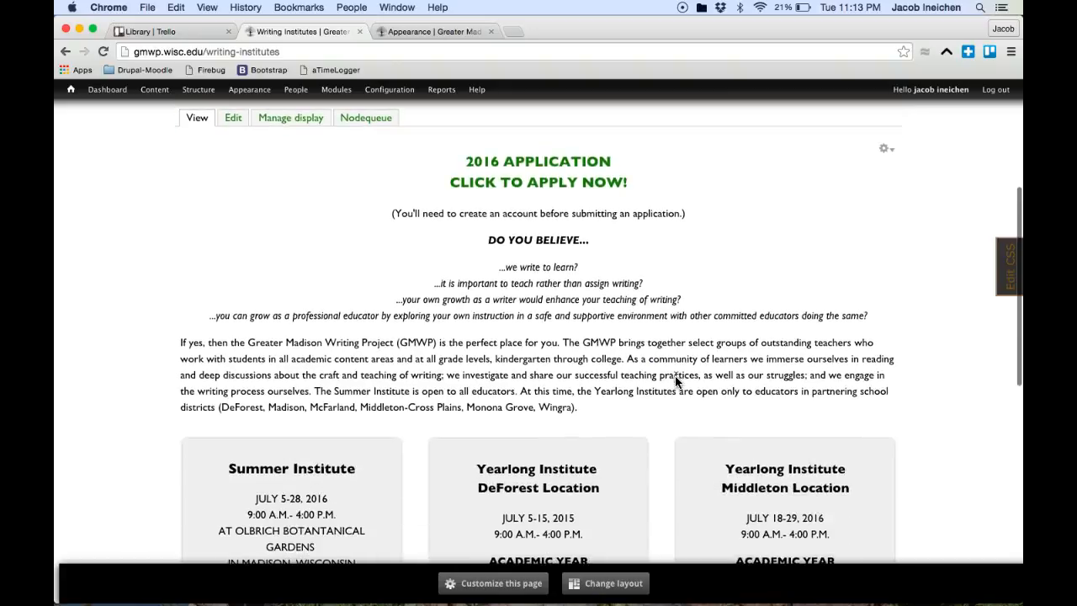
{"action": "left_click", "coordinate": [604, 583]}
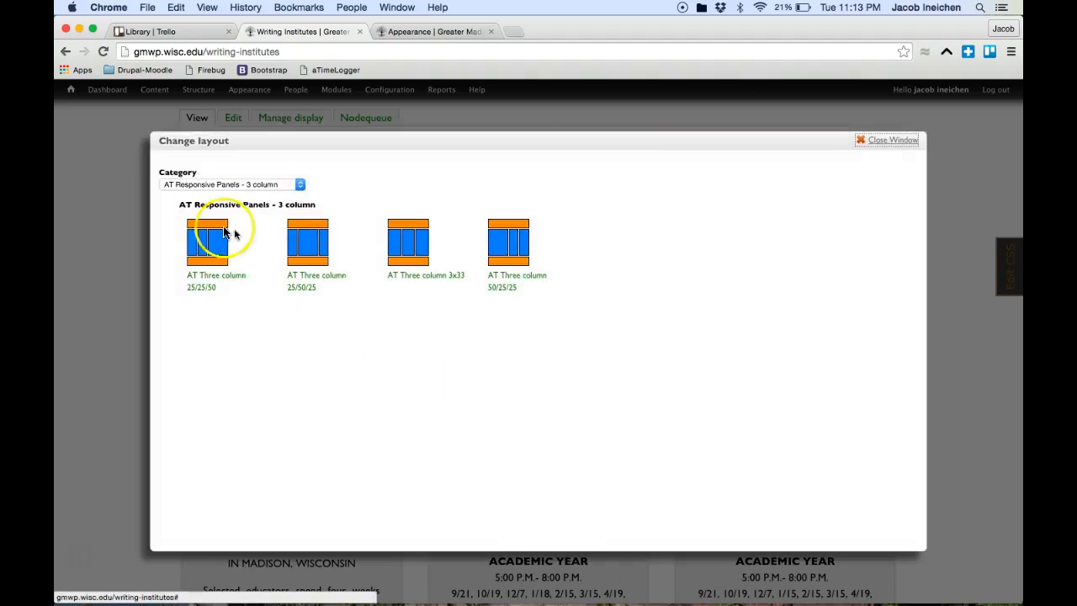
{"action": "left_click", "coordinate": [207, 190]}
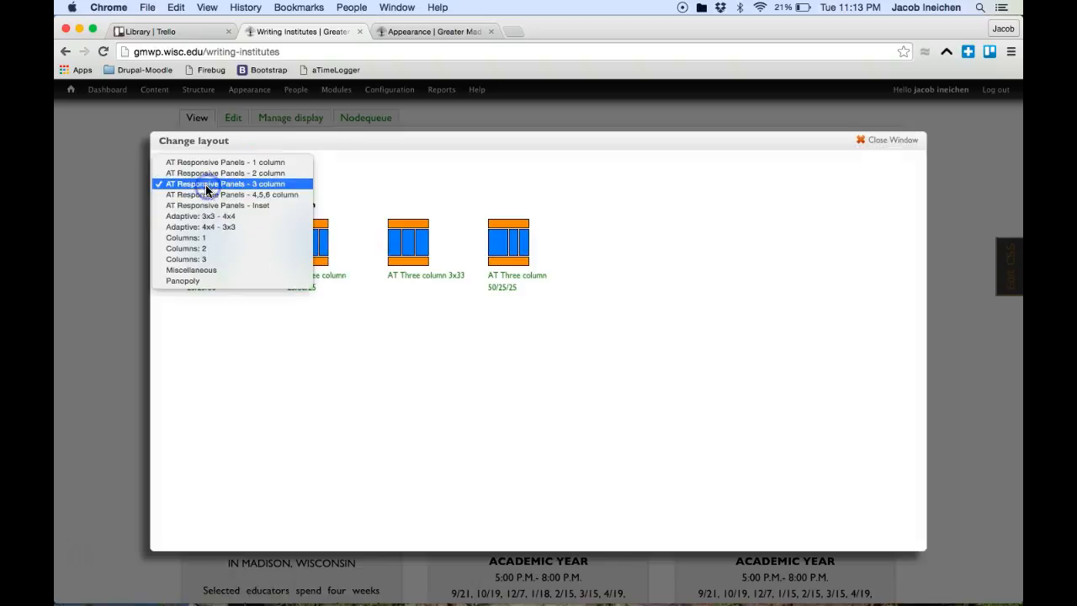
{"action": "left_click", "coordinate": [329, 352]}
{"action": "left_click", "coordinate": [198, 239]}
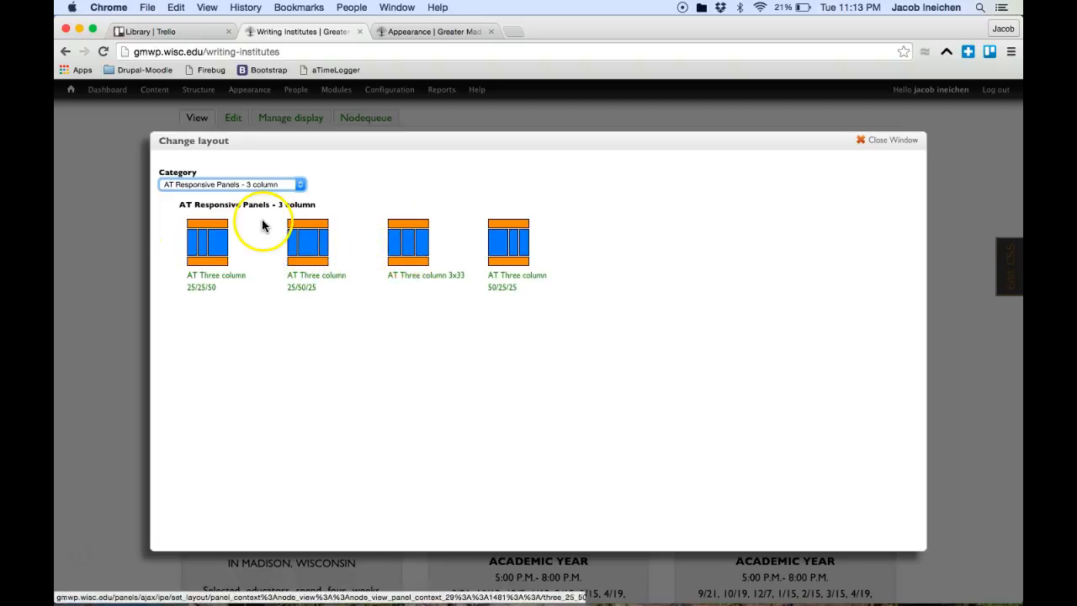
Step: Show the 2 column, then 4,5,6 column layouts, then switch to the Appearance settings
{"action": "left_click", "coordinate": [257, 184]}
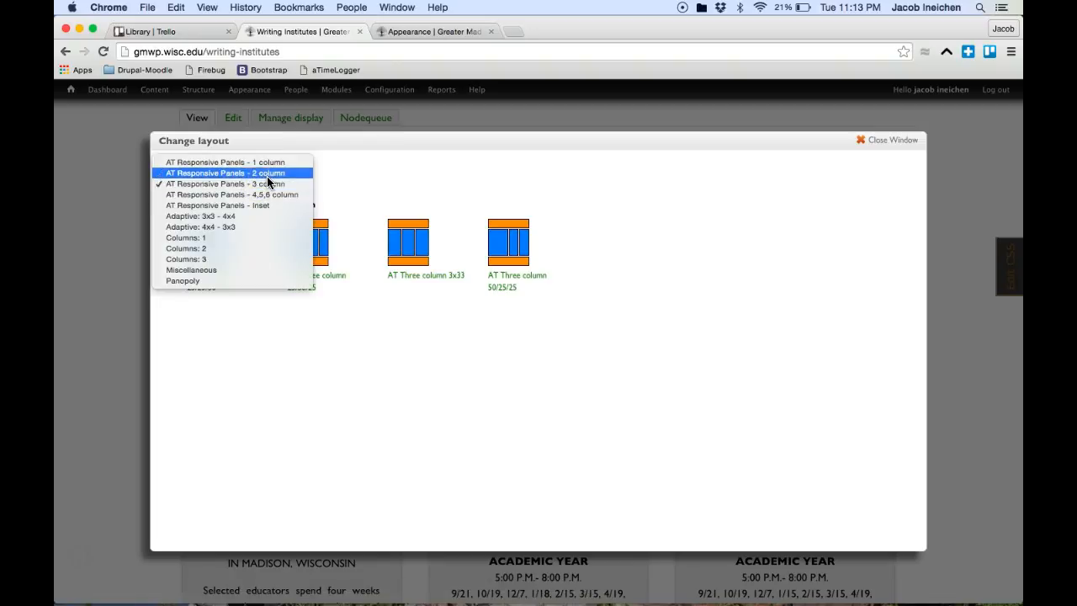
{"action": "left_click", "coordinate": [269, 174]}
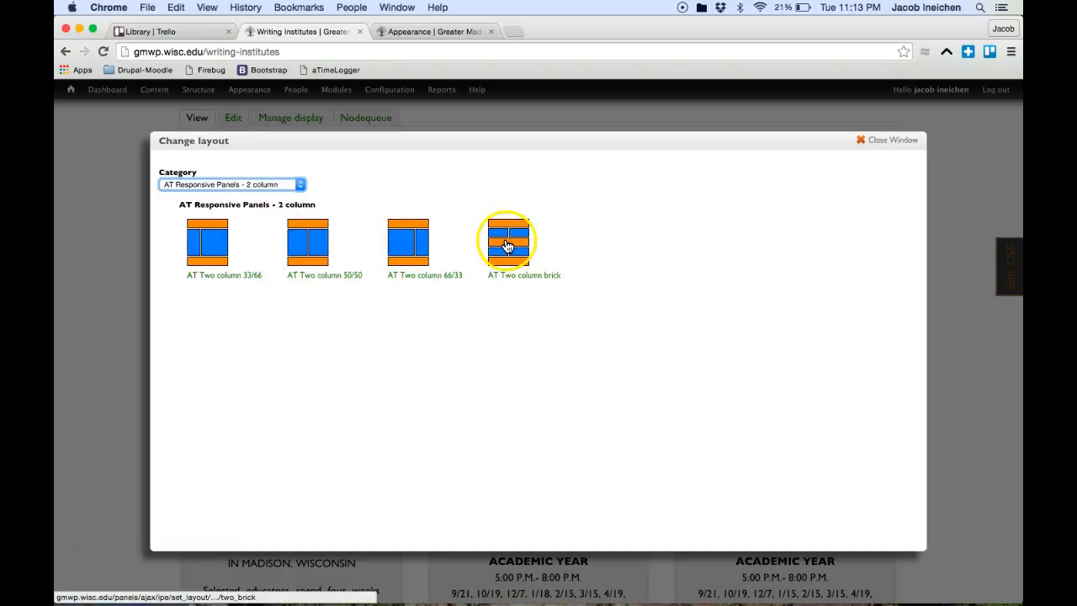
{"action": "left_click", "coordinate": [284, 185]}
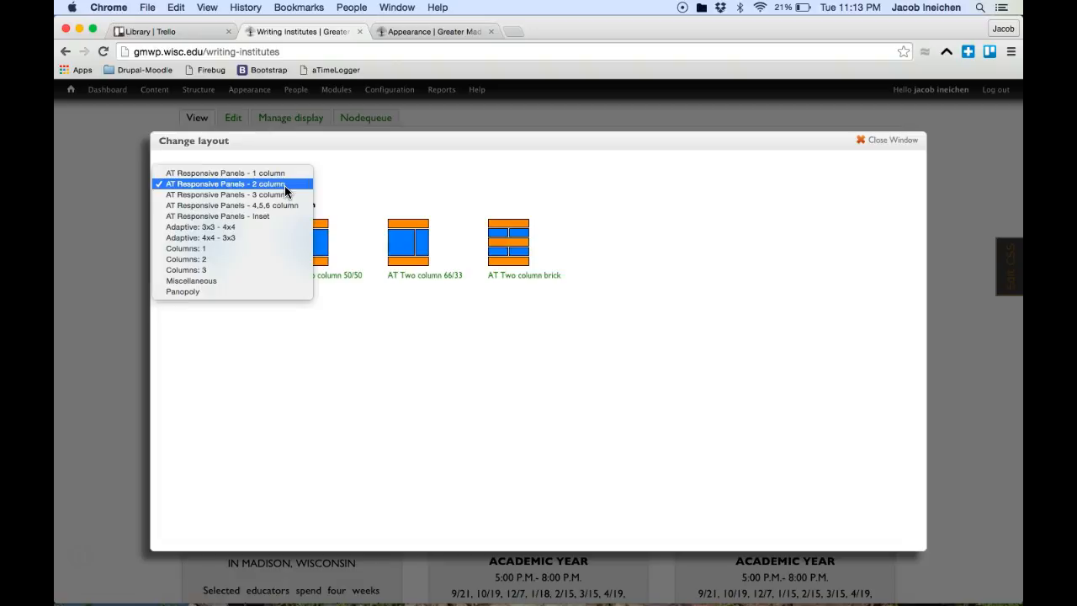
{"action": "left_click", "coordinate": [283, 204]}
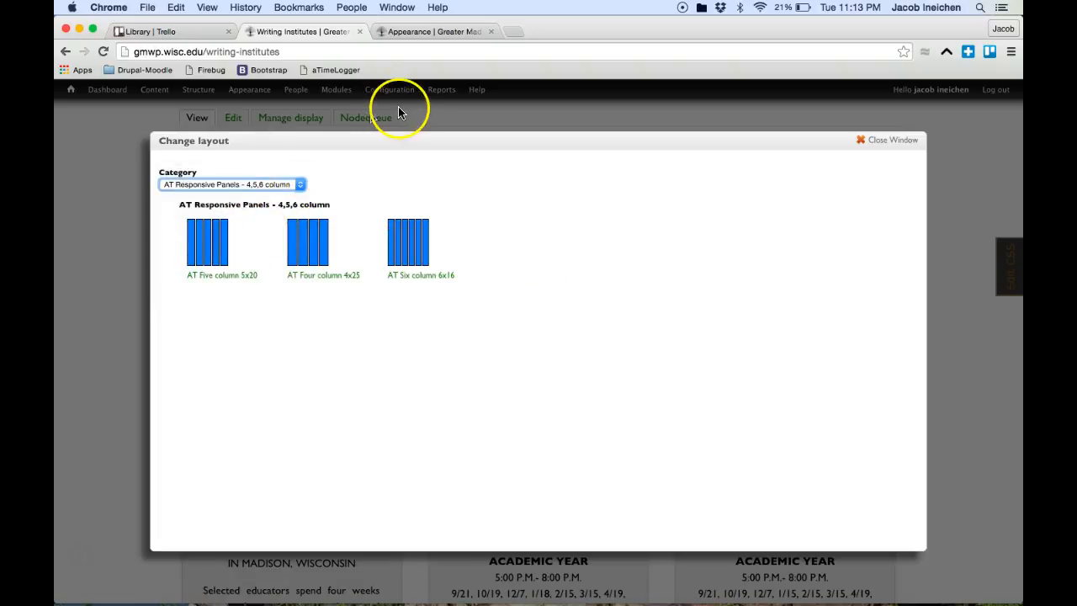
{"action": "left_click", "coordinate": [439, 33]}
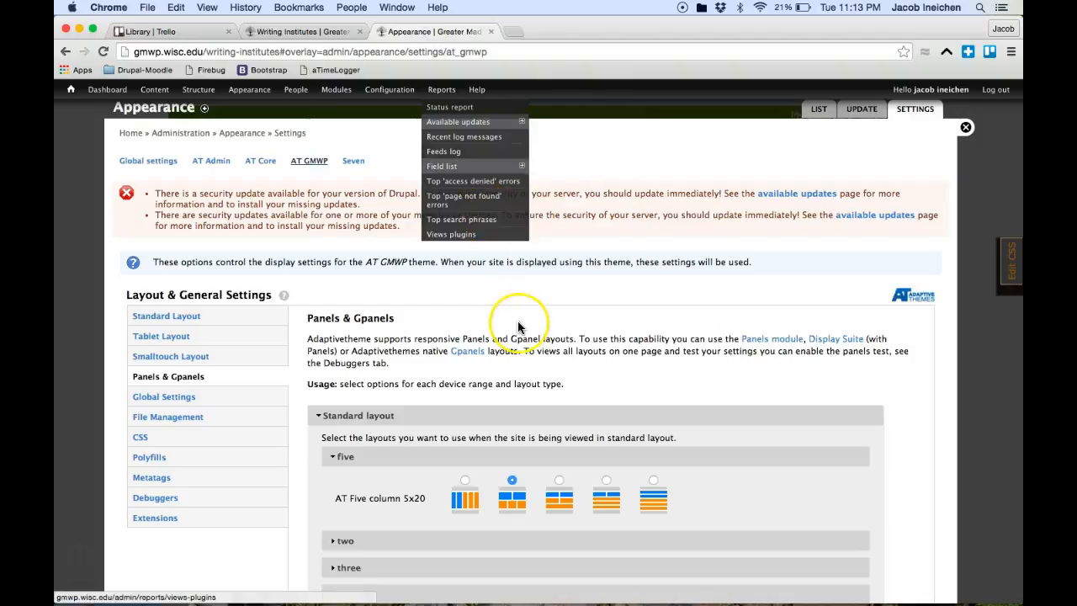
Step: Compare the Writing Institutes layout choices against the theme's Appearance layout settings
{"action": "scroll", "coordinate": [517, 324], "scroll_direction": "down", "scroll_amount": 3}
{"action": "scroll", "coordinate": [517, 327], "scroll_direction": "down", "scroll_amount": 2}
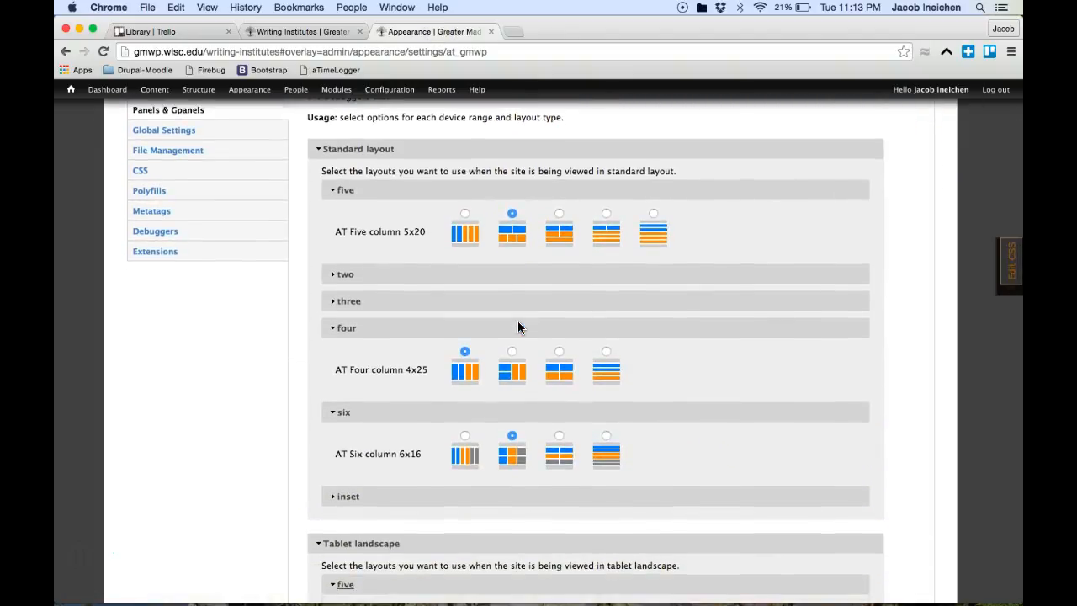
{"action": "left_click", "coordinate": [298, 31]}
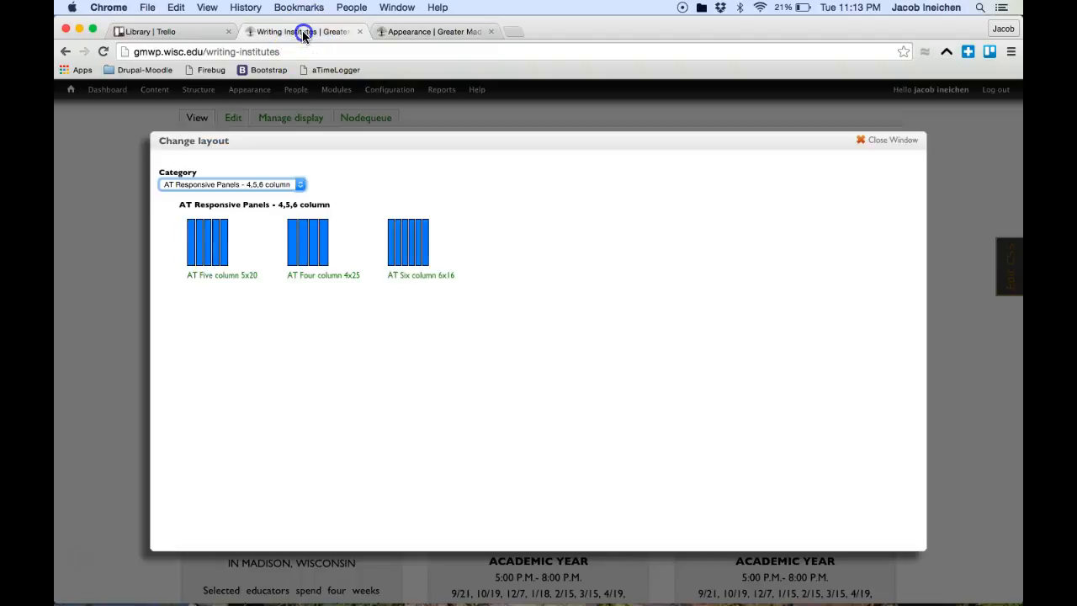
{"action": "left_click", "coordinate": [436, 32]}
{"action": "scroll", "coordinate": [466, 252], "scroll_direction": "up", "scroll_amount": 5}
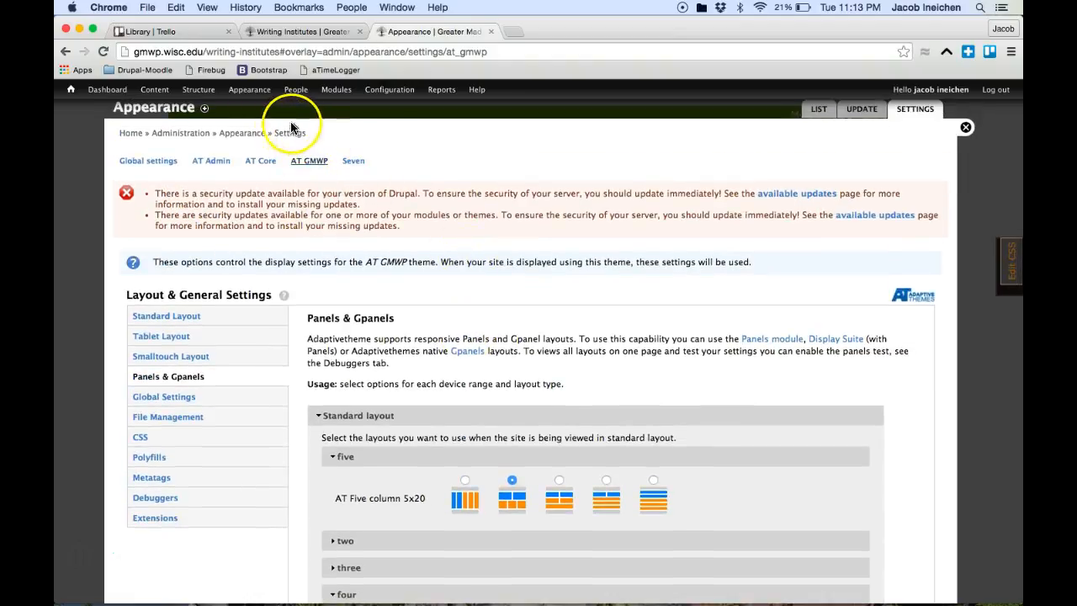
{"action": "mouse_move", "coordinate": [241, 94]}
{"action": "mouse_move", "coordinate": [252, 134]}
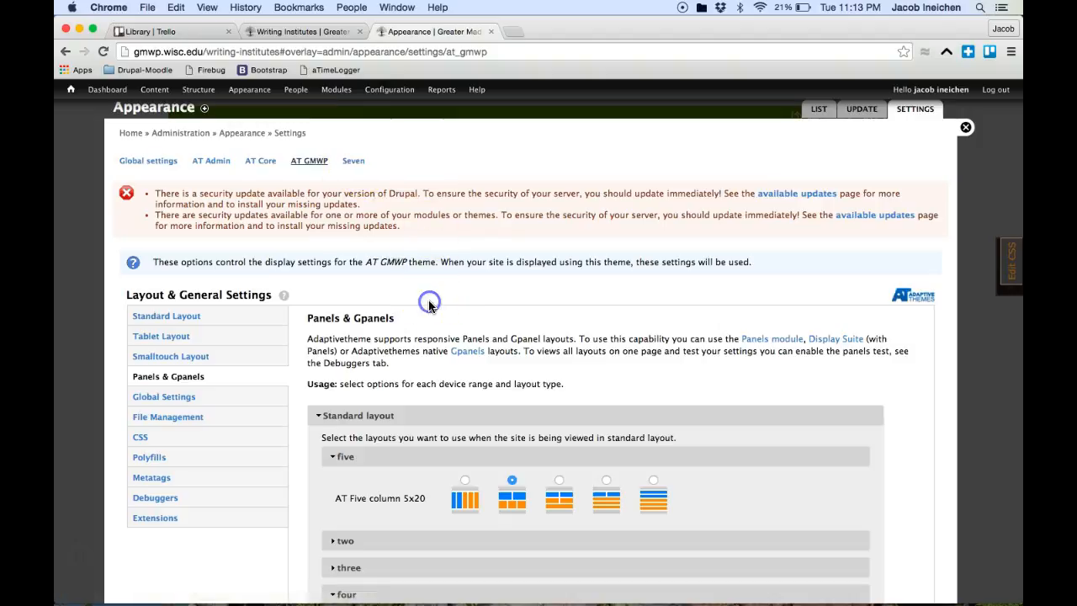
{"action": "scroll", "coordinate": [428, 299], "scroll_direction": "down", "scroll_amount": 3}
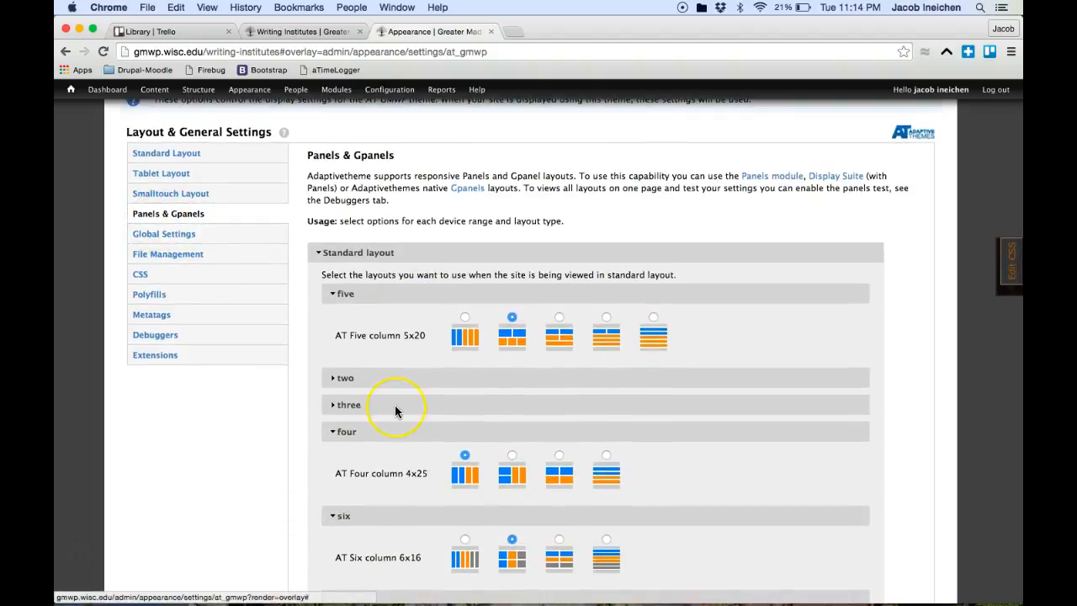
{"action": "scroll", "coordinate": [399, 413], "scroll_direction": "down", "scroll_amount": 2}
{"action": "scroll", "coordinate": [235, 426], "scroll_direction": "down", "scroll_amount": 1}
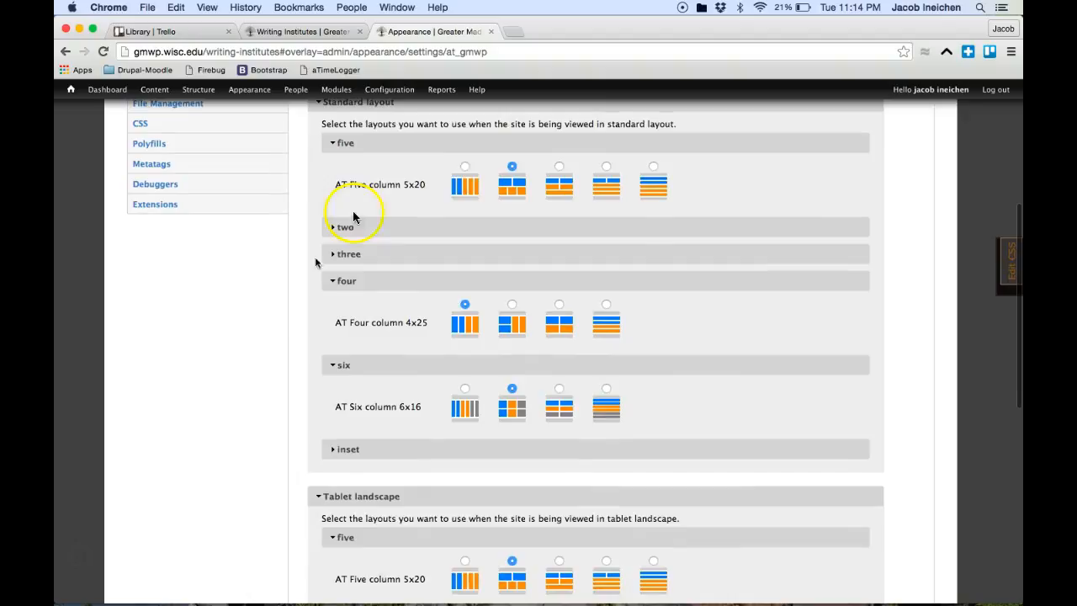
{"action": "left_click", "coordinate": [299, 31]}
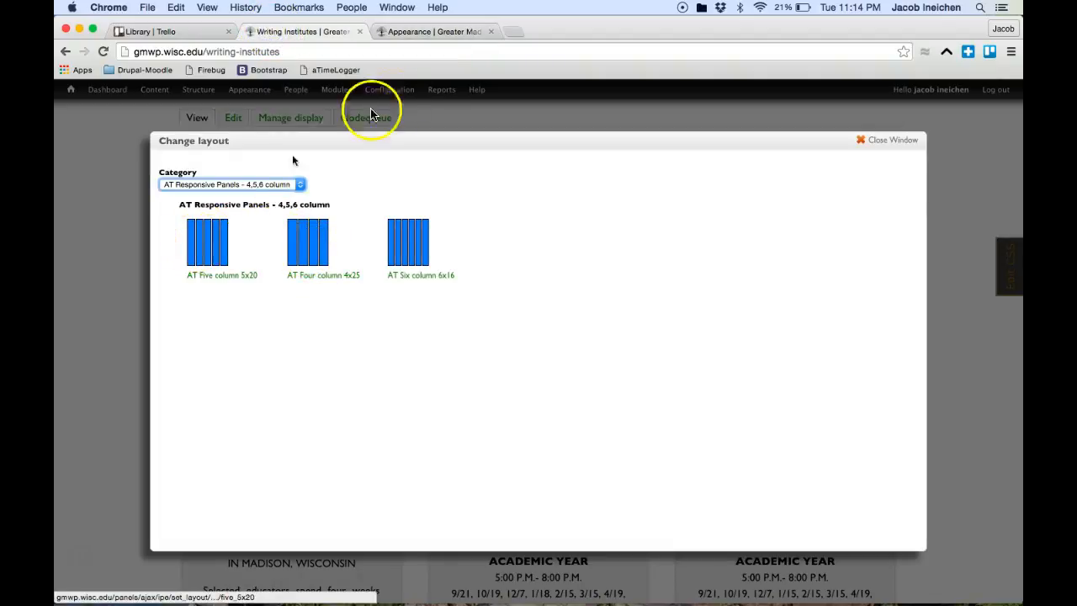
{"action": "left_click", "coordinate": [431, 31]}
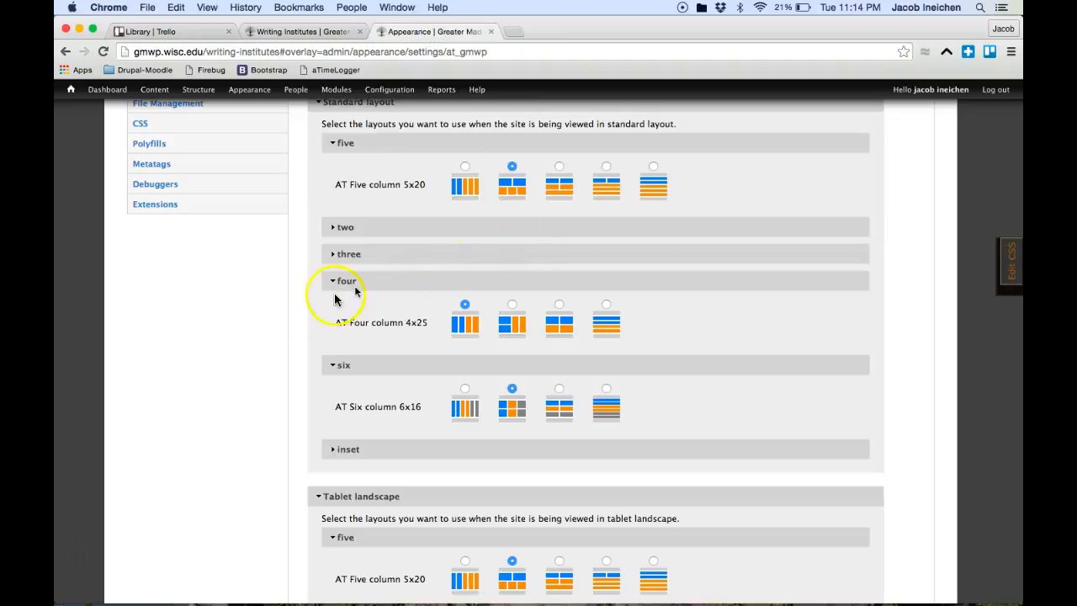
{"action": "scroll", "coordinate": [277, 378], "scroll_direction": "up", "scroll_amount": 2}
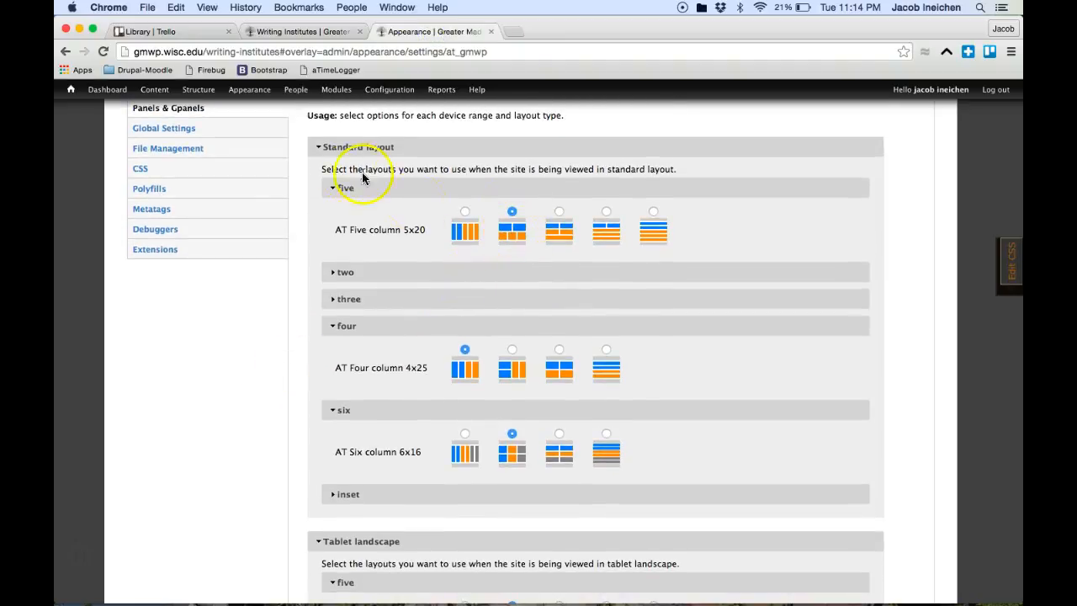
{"action": "scroll", "coordinate": [375, 198], "scroll_direction": "down", "scroll_amount": 8}
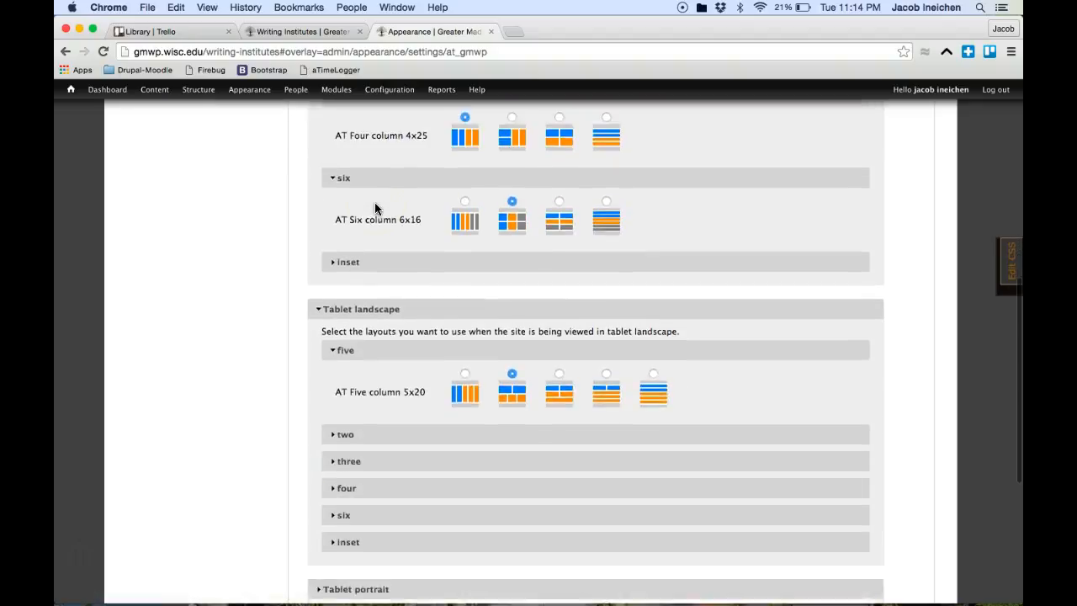
{"action": "scroll", "coordinate": [485, 423], "scroll_direction": "down", "scroll_amount": 3}
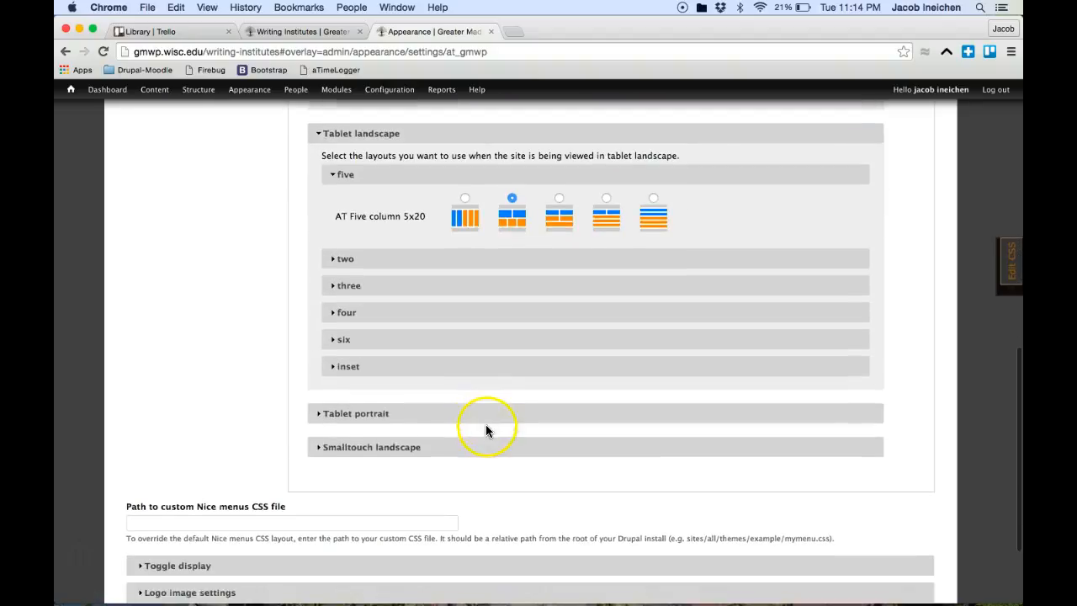
Step: Expand the five-column layout choices under Tablet portrait and Smalltouch landscape
{"action": "left_click", "coordinate": [341, 413]}
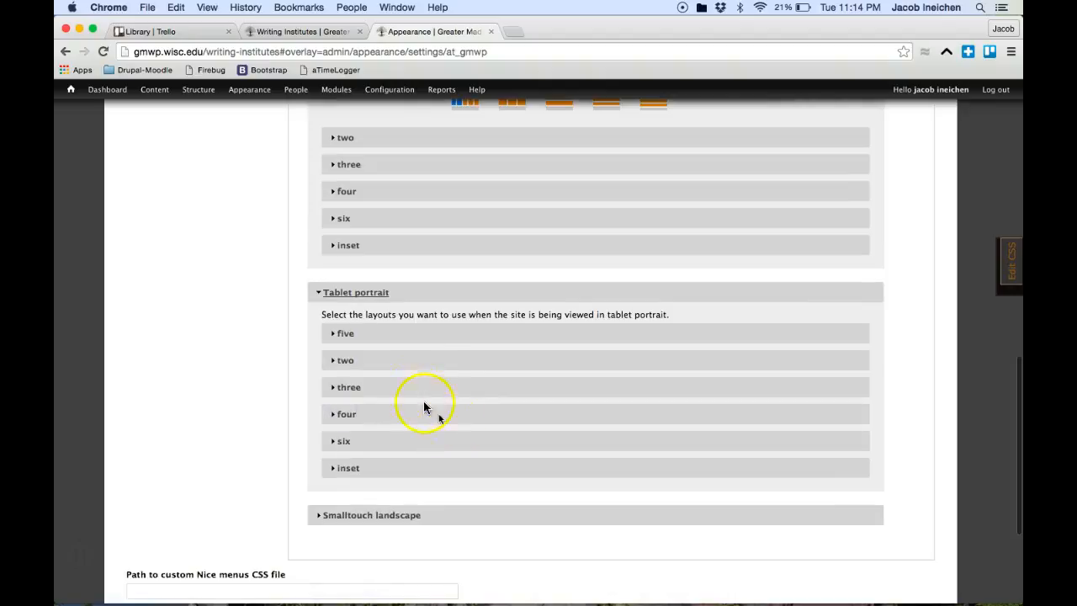
{"action": "left_click", "coordinate": [350, 334]}
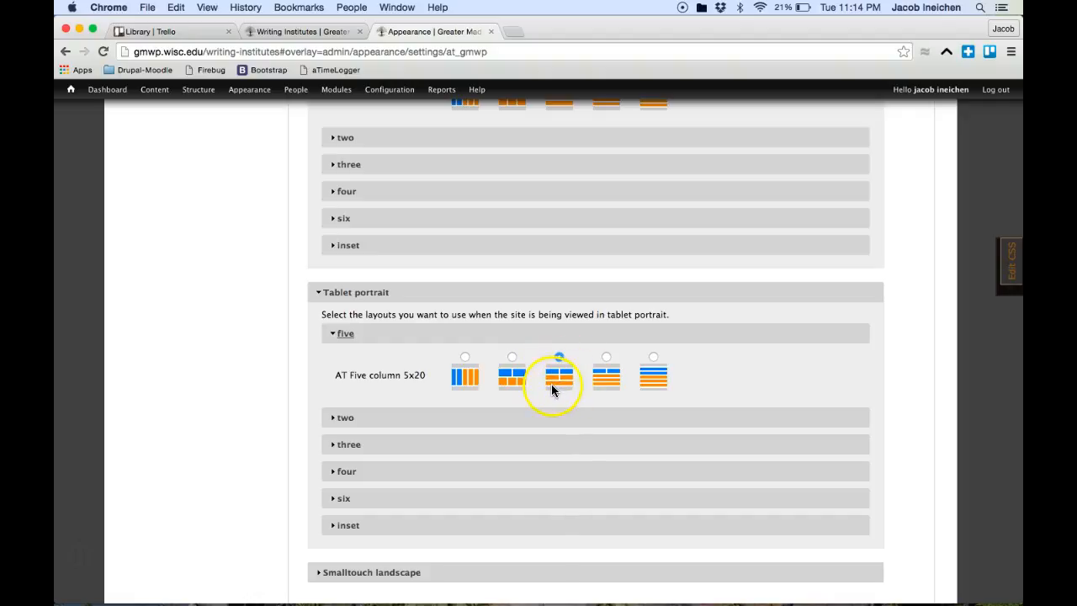
{"action": "scroll", "coordinate": [549, 390], "scroll_direction": "down", "scroll_amount": 5}
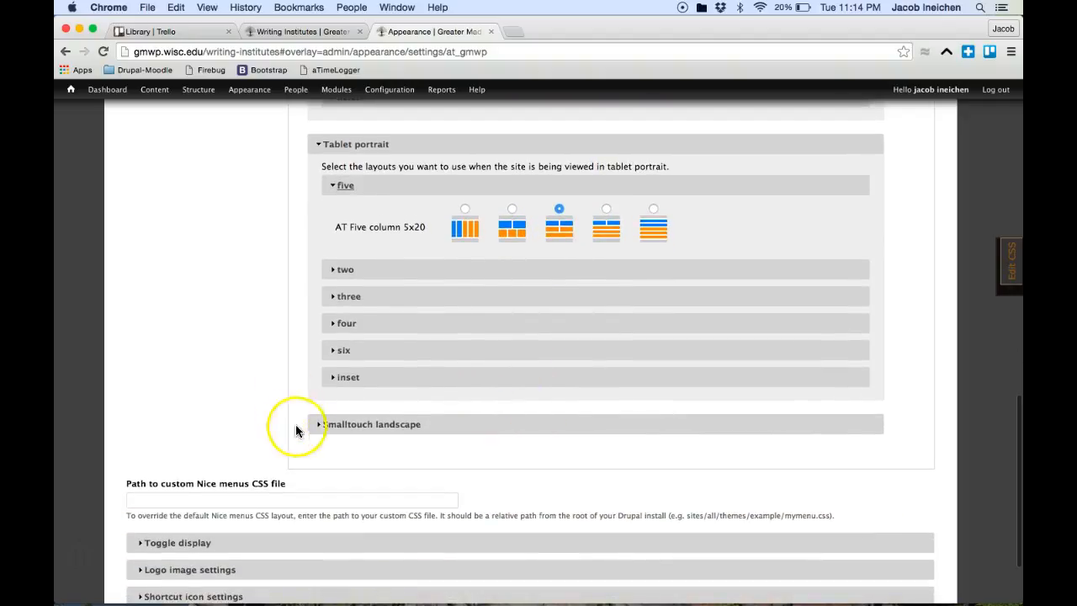
{"action": "left_click", "coordinate": [349, 425]}
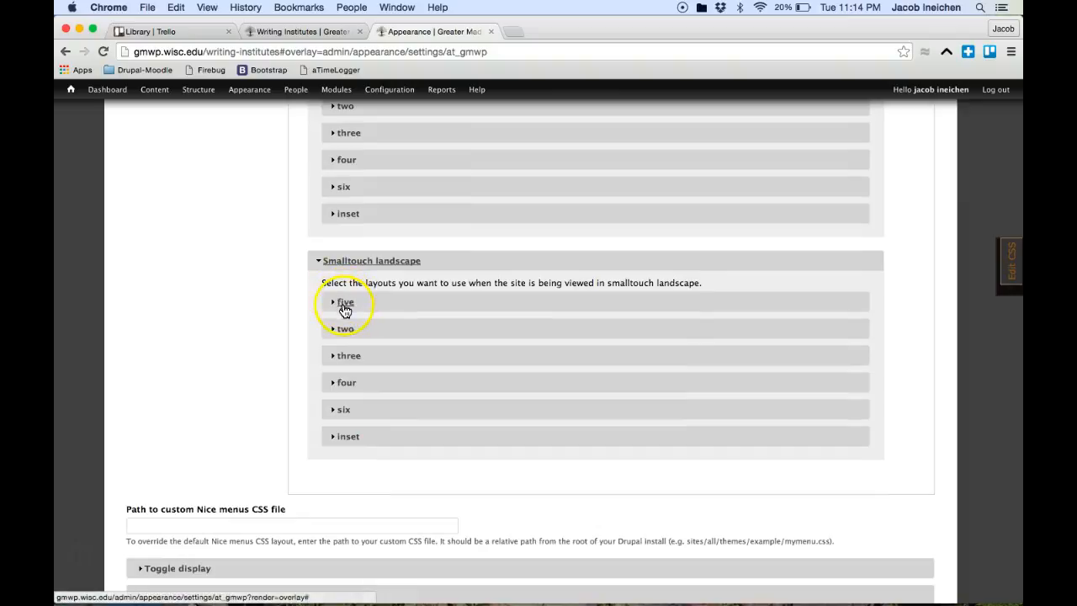
{"action": "left_click", "coordinate": [345, 305]}
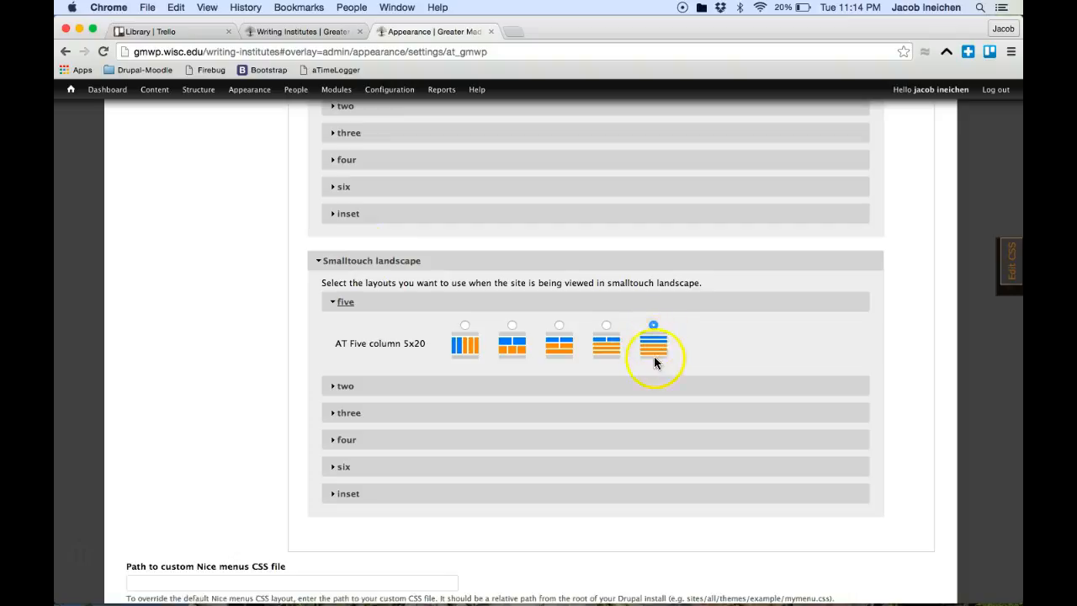
Step: Expand the six-column choices under Tablet landscape, Tablet portrait and Smalltouch landscape
{"action": "scroll", "coordinate": [445, 301], "scroll_direction": "up", "scroll_amount": 10}
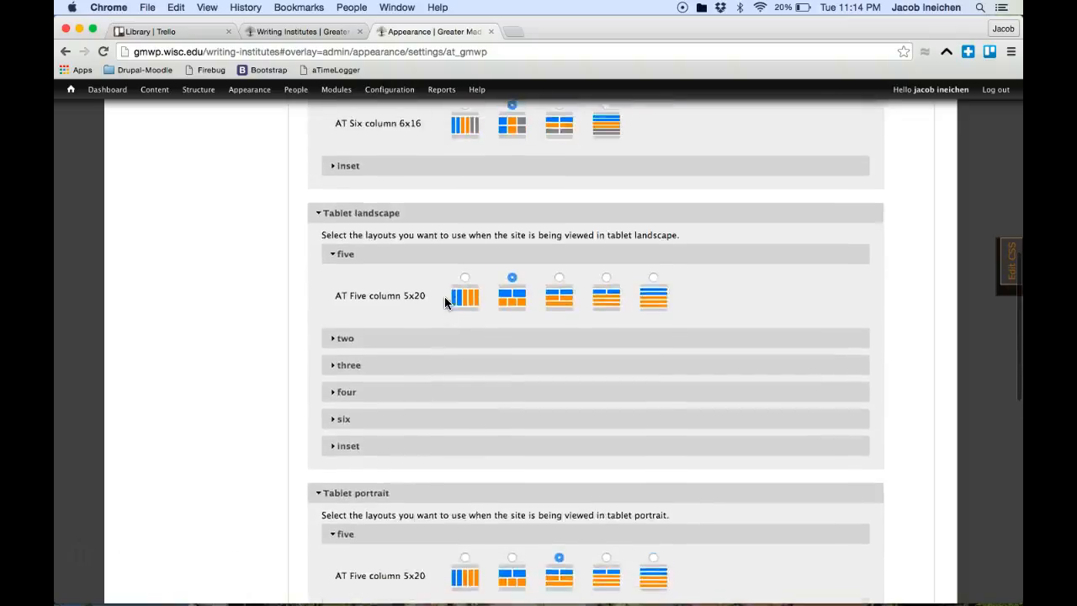
{"action": "scroll", "coordinate": [444, 301], "scroll_direction": "up", "scroll_amount": 2}
{"action": "scroll", "coordinate": [444, 301], "scroll_direction": "down", "scroll_amount": 3}
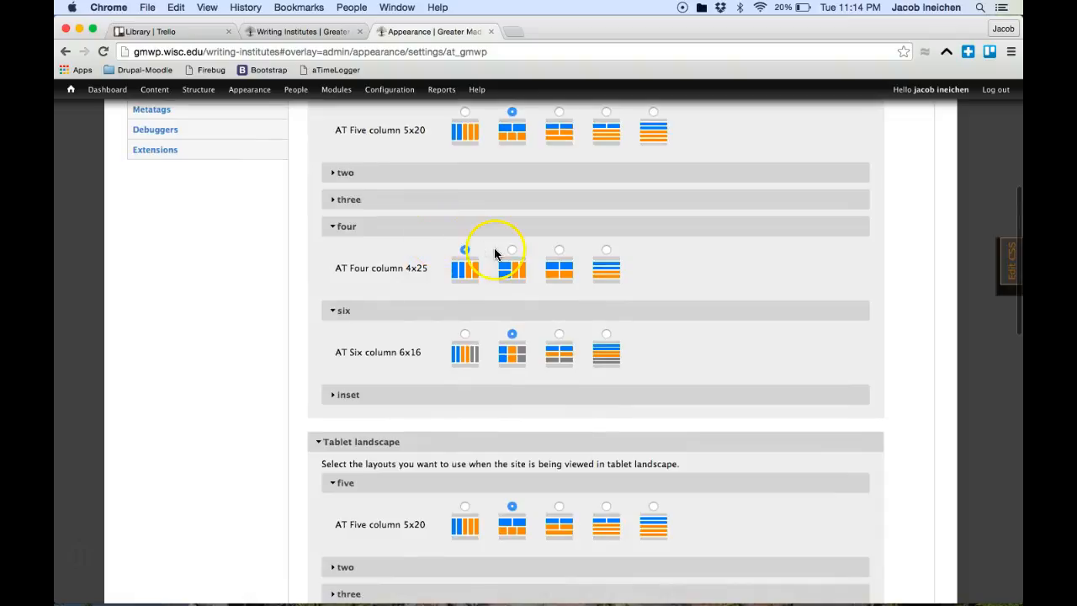
{"action": "scroll", "coordinate": [498, 221], "scroll_direction": "down", "scroll_amount": 2}
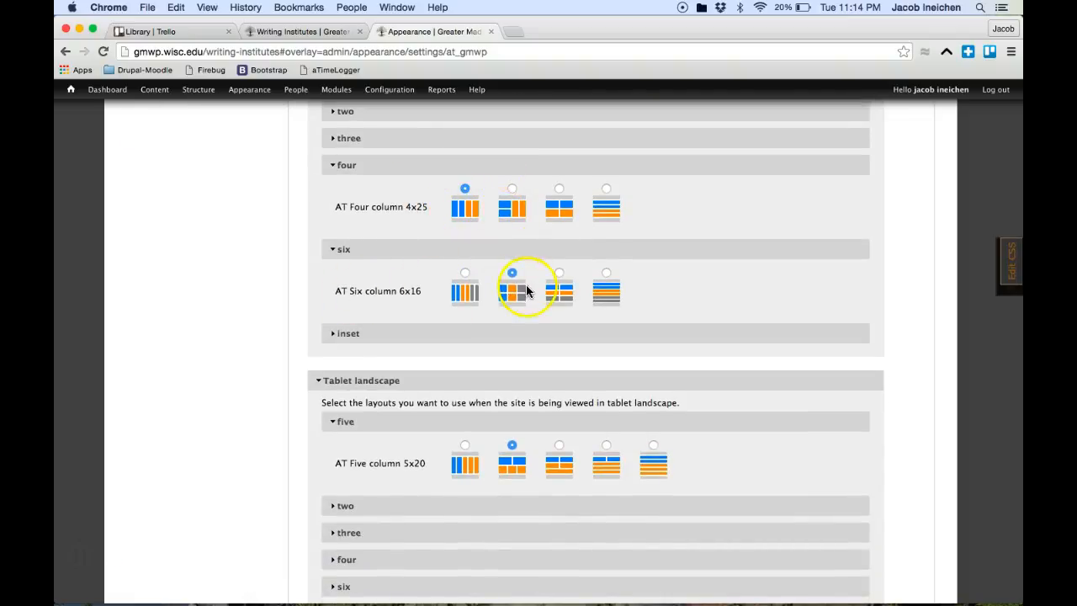
{"action": "scroll", "coordinate": [476, 374], "scroll_direction": "down", "scroll_amount": 10}
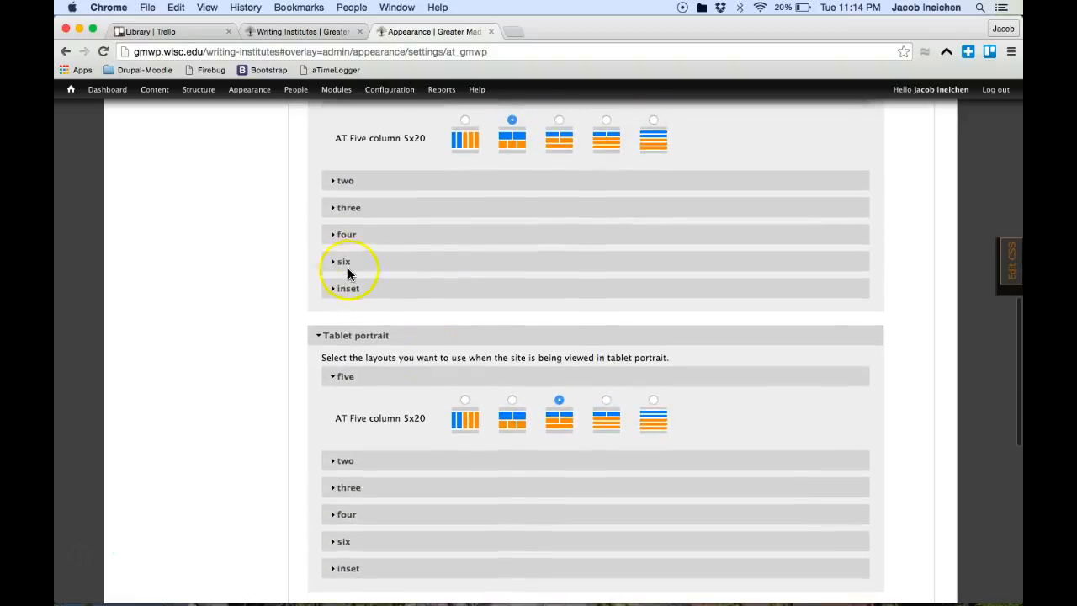
{"action": "left_click", "coordinate": [345, 263]}
{"action": "scroll", "coordinate": [396, 364], "scroll_direction": "down", "scroll_amount": 6}
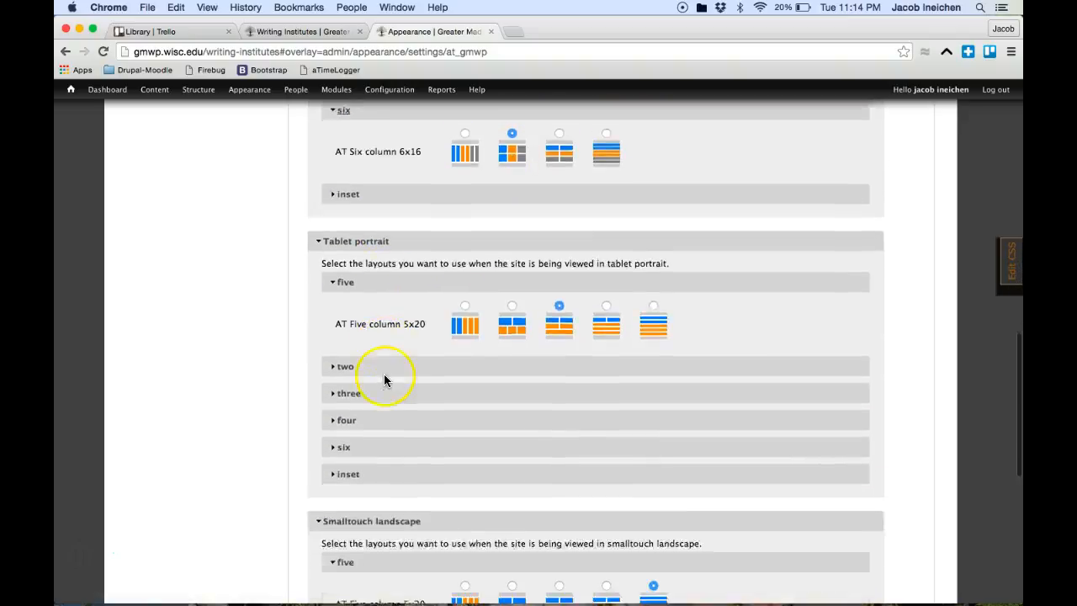
{"action": "left_click", "coordinate": [344, 406]}
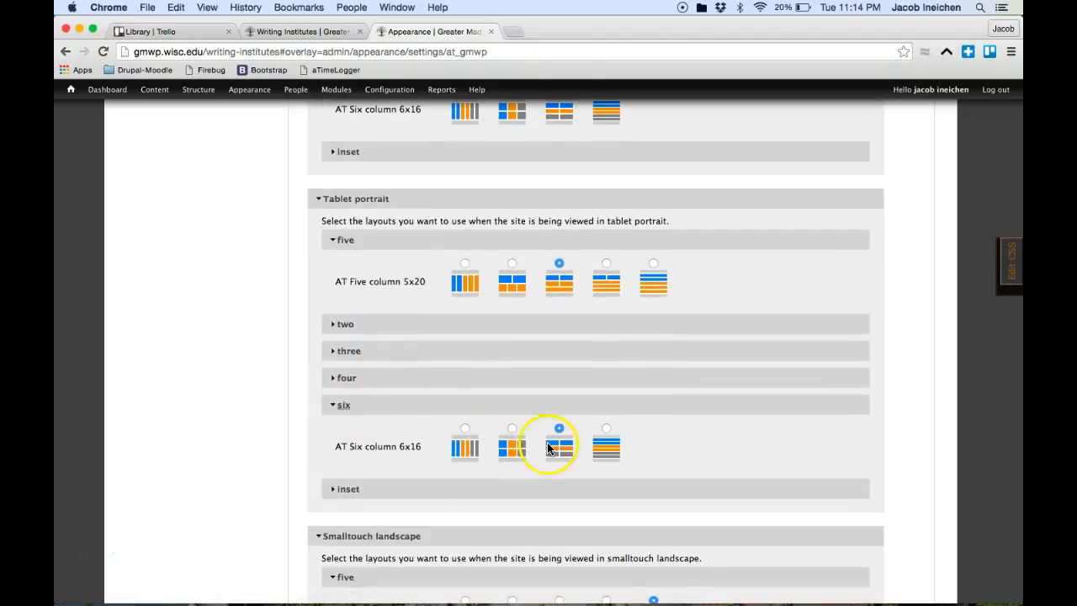
{"action": "scroll", "coordinate": [559, 448], "scroll_direction": "down", "scroll_amount": 9}
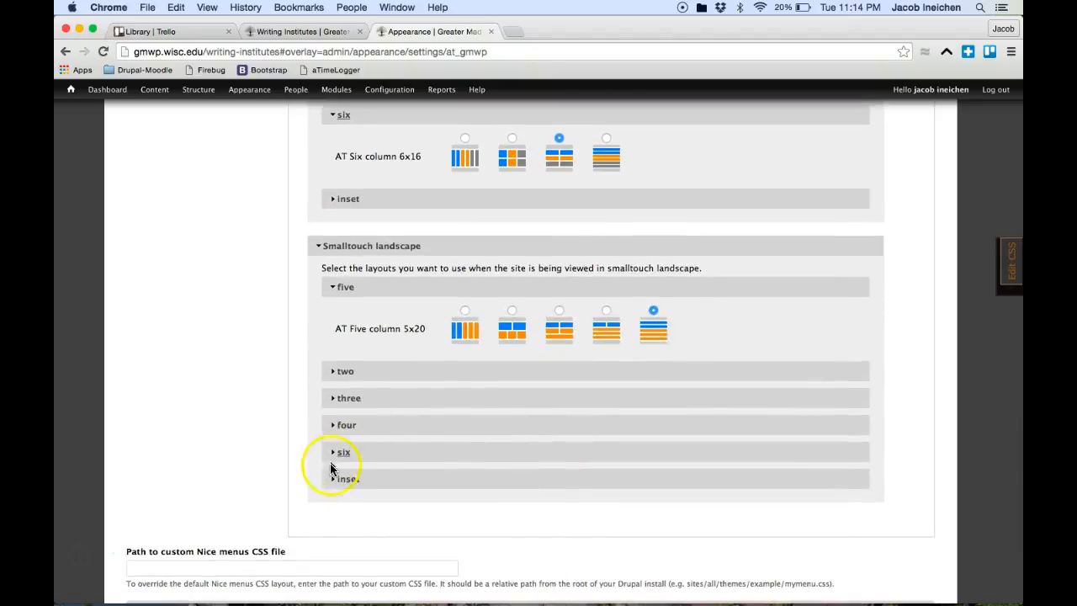
{"action": "left_click", "coordinate": [343, 452]}
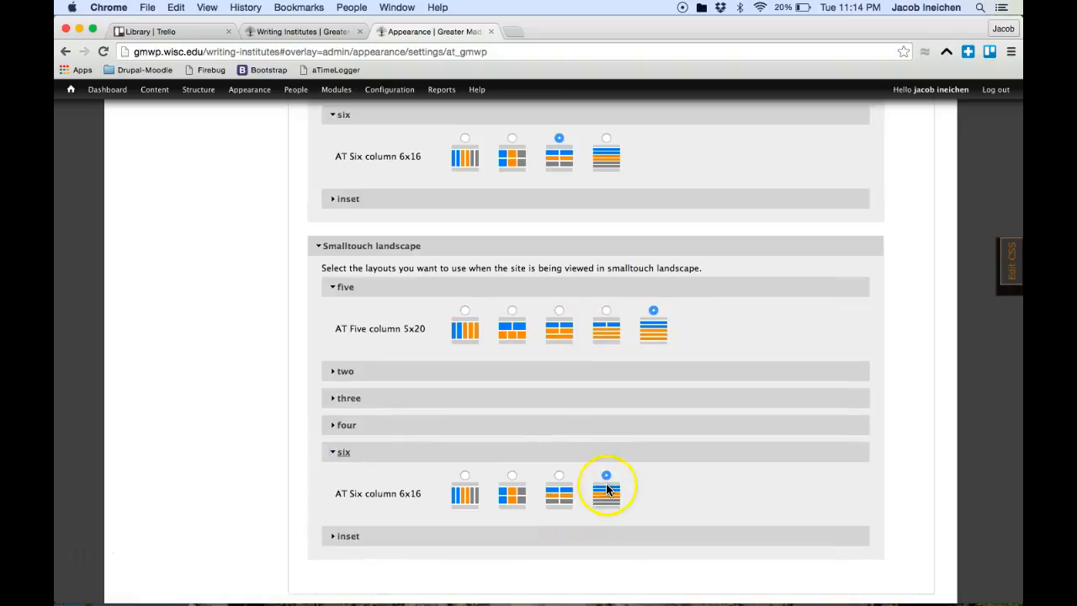
Step: Switch the Writing Institutes page to the AT Two column 33/66 layout
{"action": "left_click", "coordinate": [297, 32]}
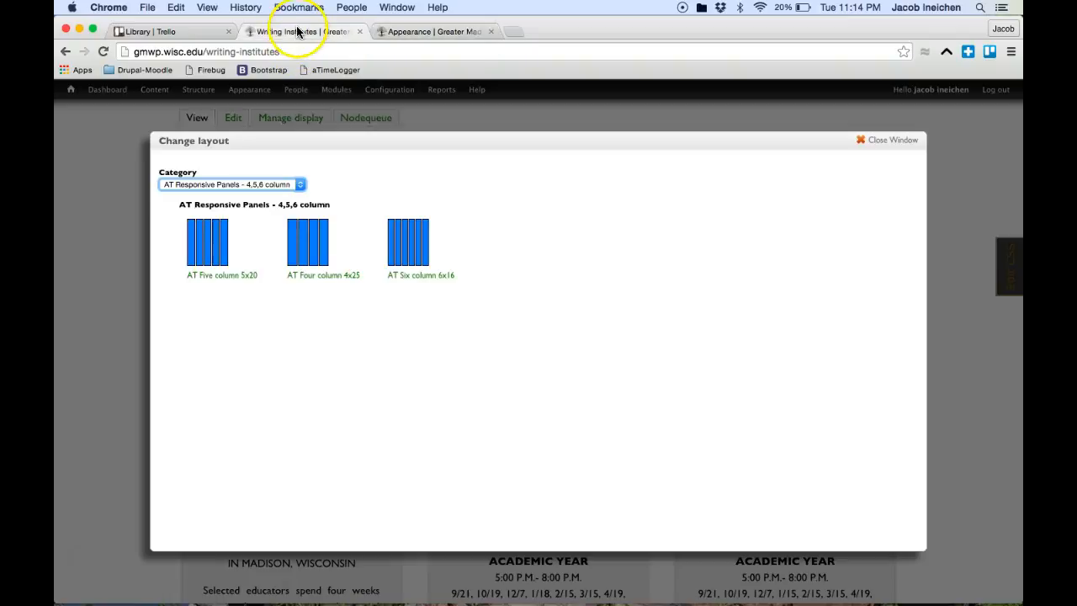
{"action": "left_click", "coordinate": [301, 184]}
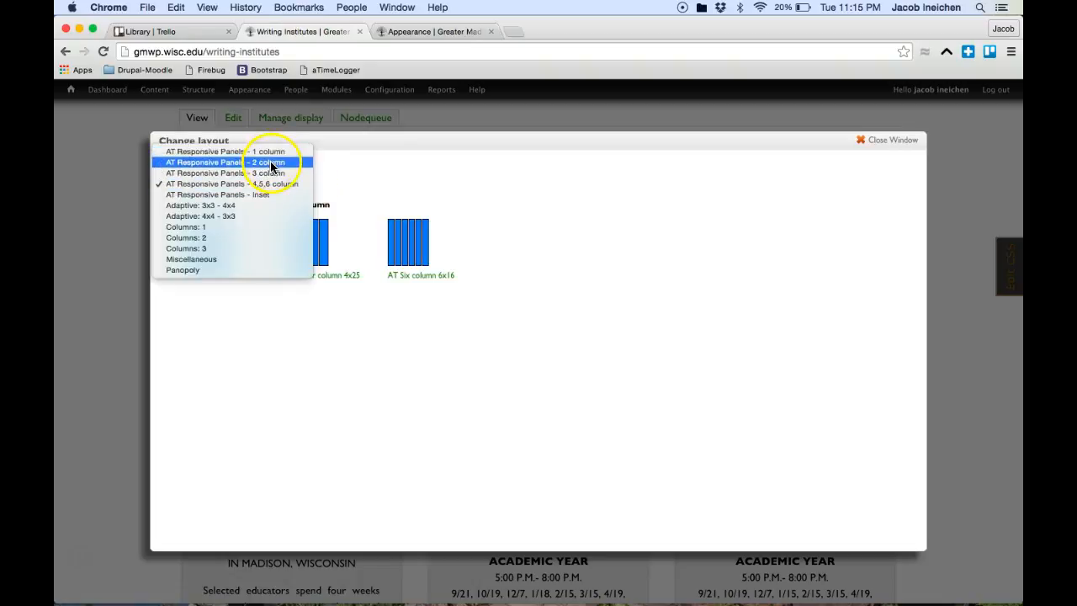
{"action": "left_click", "coordinate": [271, 162]}
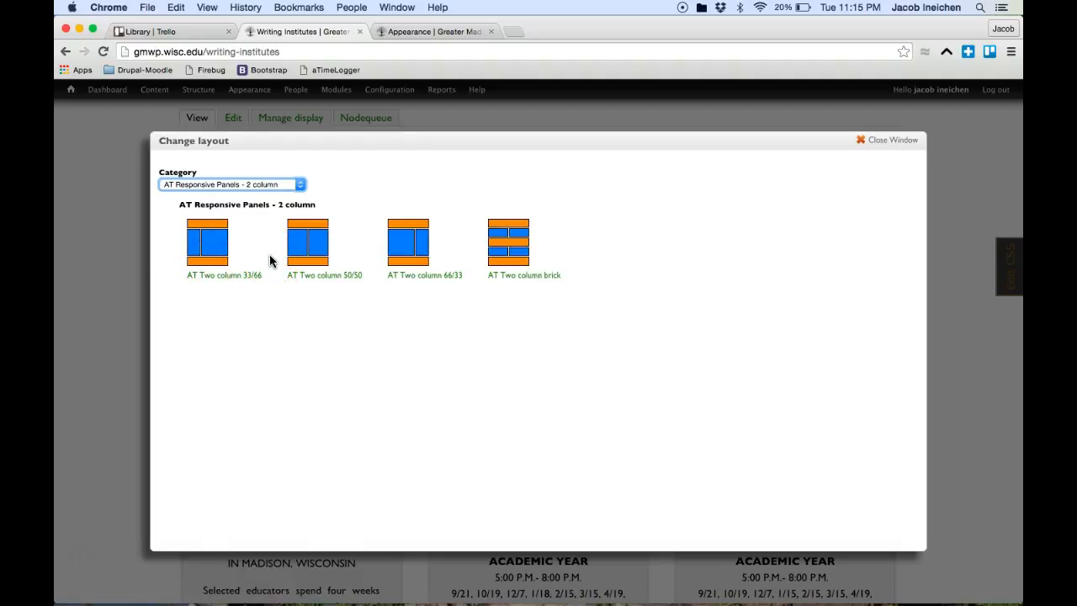
{"action": "left_click", "coordinate": [202, 229]}
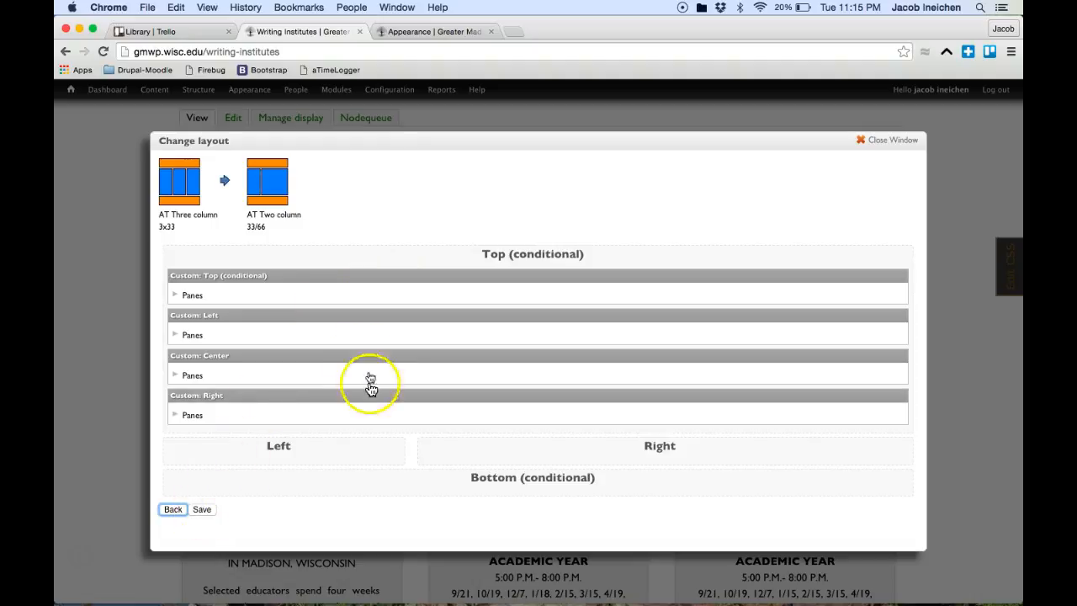
Step: Place Custom: Left in Left, and Custom: Center then Custom: Right in Right
{"action": "left_click_drag", "start_coordinate": [281, 320], "coordinate": [243, 418]}
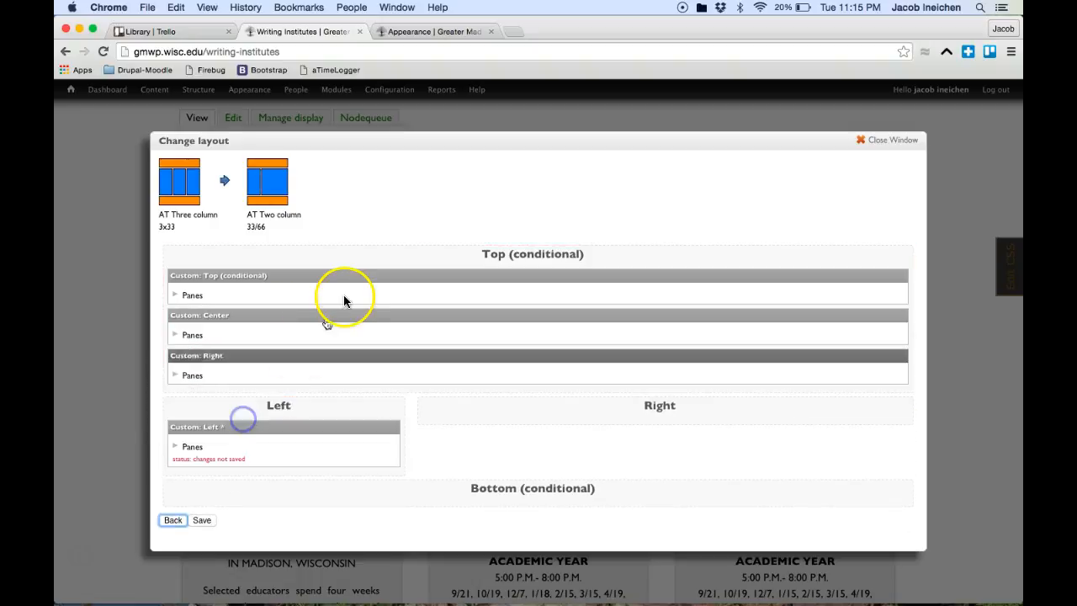
{"action": "left_click_drag", "start_coordinate": [332, 314], "coordinate": [574, 384]}
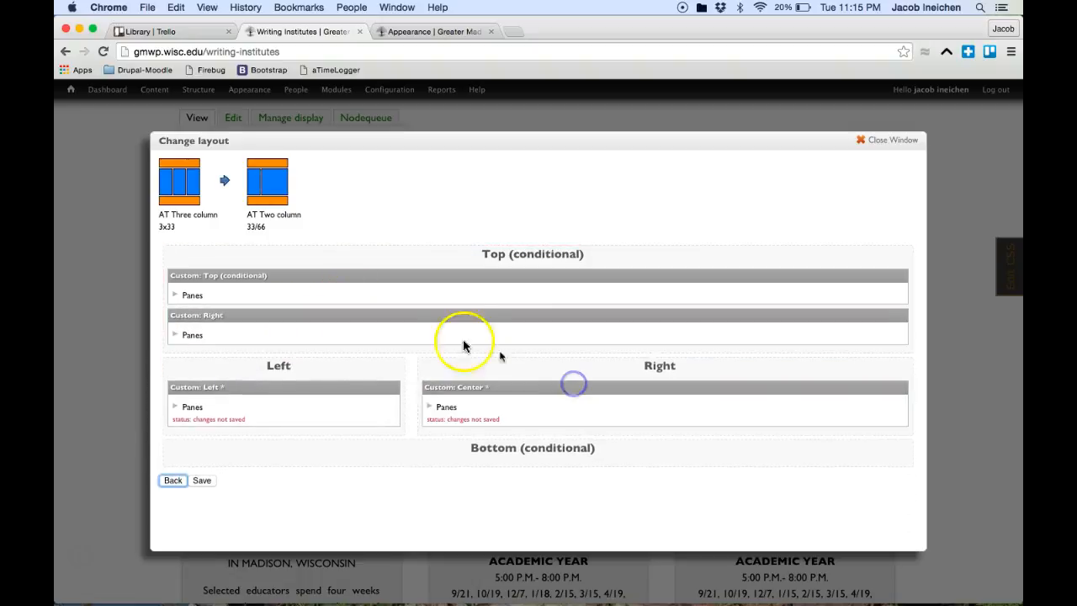
{"action": "left_click_drag", "start_coordinate": [409, 315], "coordinate": [516, 387]}
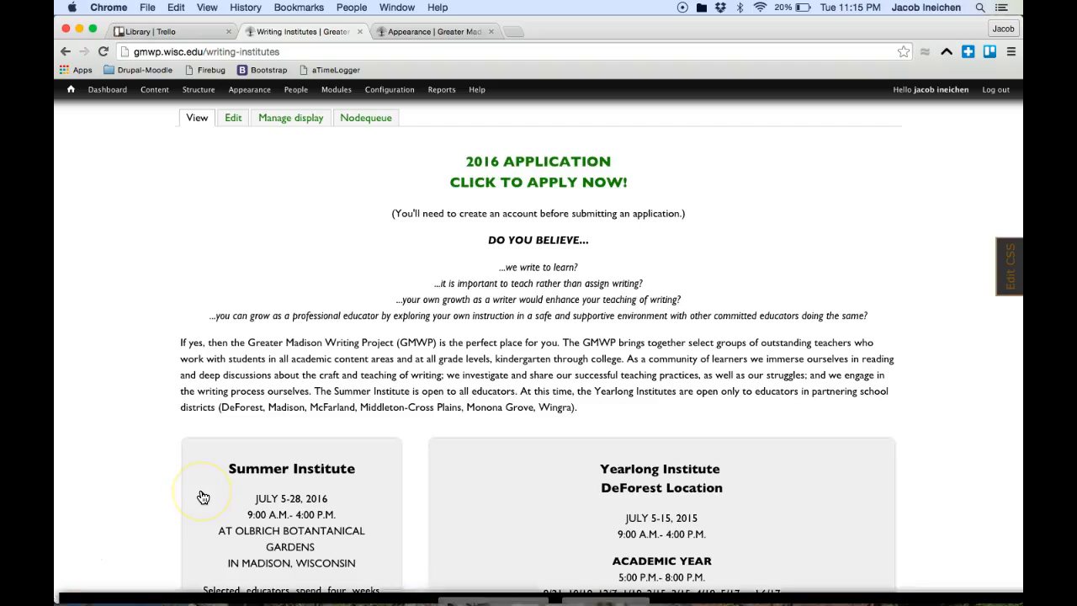
Step: Review the 33/66 page, then reopen the layout chooser showing the AT Two column layouts
{"action": "scroll", "coordinate": [932, 395], "scroll_direction": "down", "scroll_amount": 2}
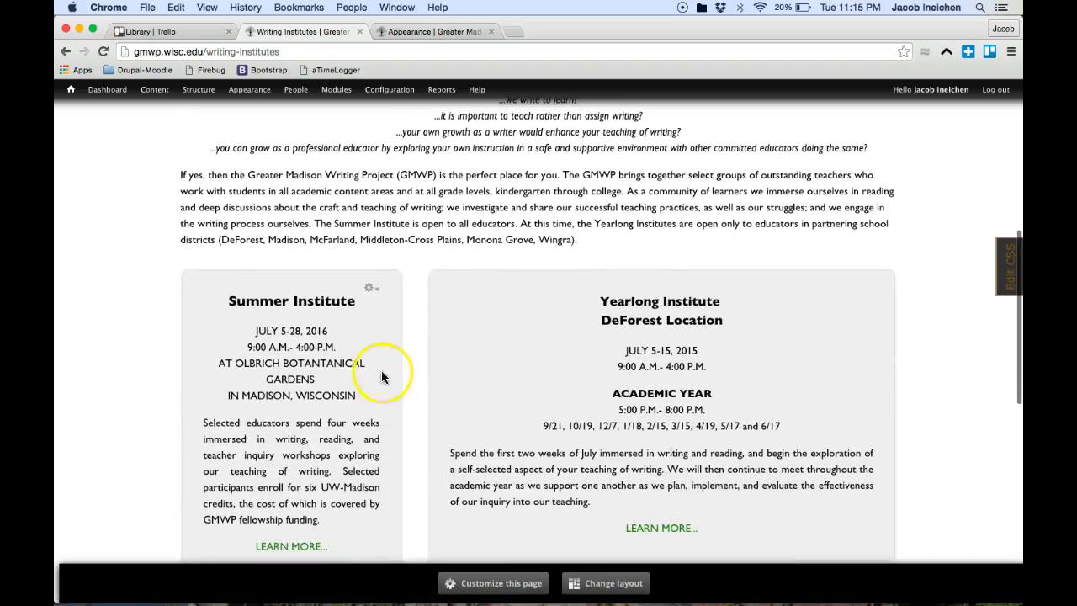
{"action": "scroll", "coordinate": [740, 378], "scroll_direction": "down", "scroll_amount": 2}
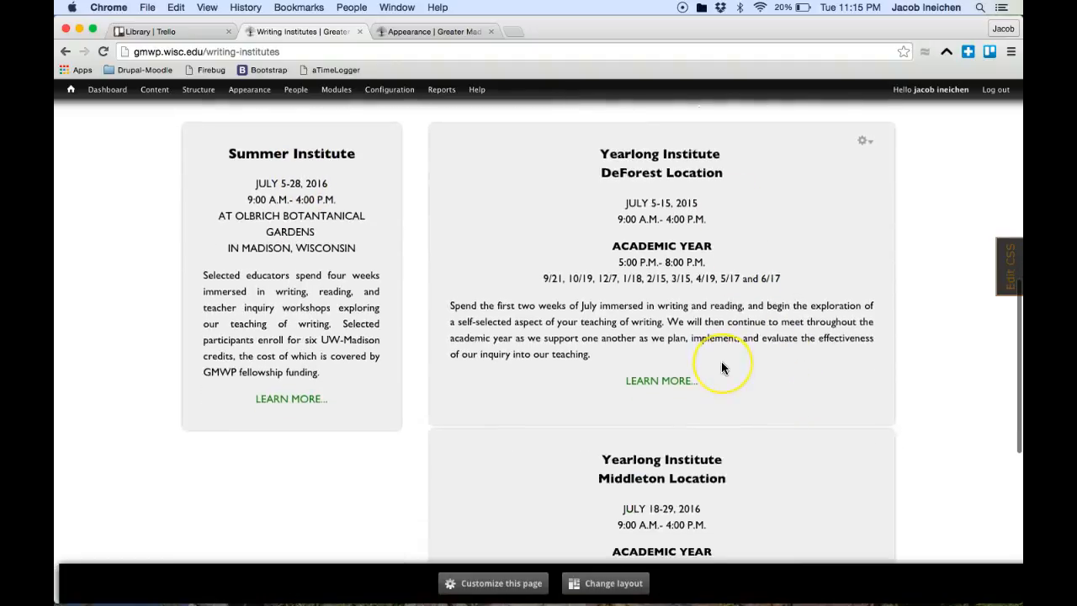
{"action": "scroll", "coordinate": [721, 365], "scroll_direction": "down", "scroll_amount": 4}
{"action": "scroll", "coordinate": [721, 366], "scroll_direction": "down", "scroll_amount": 1}
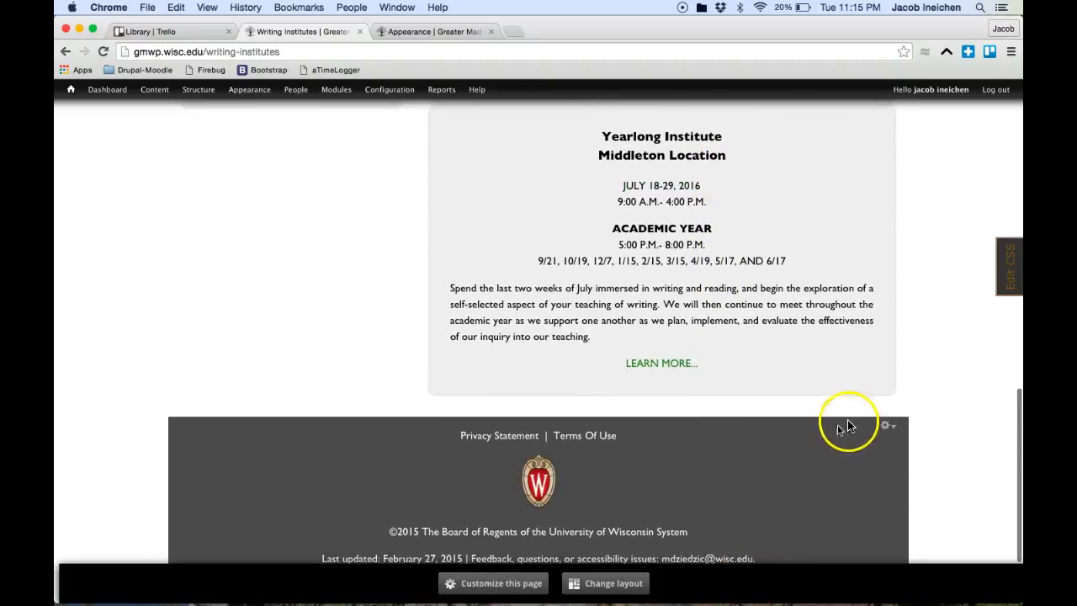
{"action": "scroll", "coordinate": [919, 392], "scroll_direction": "up", "scroll_amount": 2}
{"action": "scroll", "coordinate": [920, 391], "scroll_direction": "up", "scroll_amount": 3}
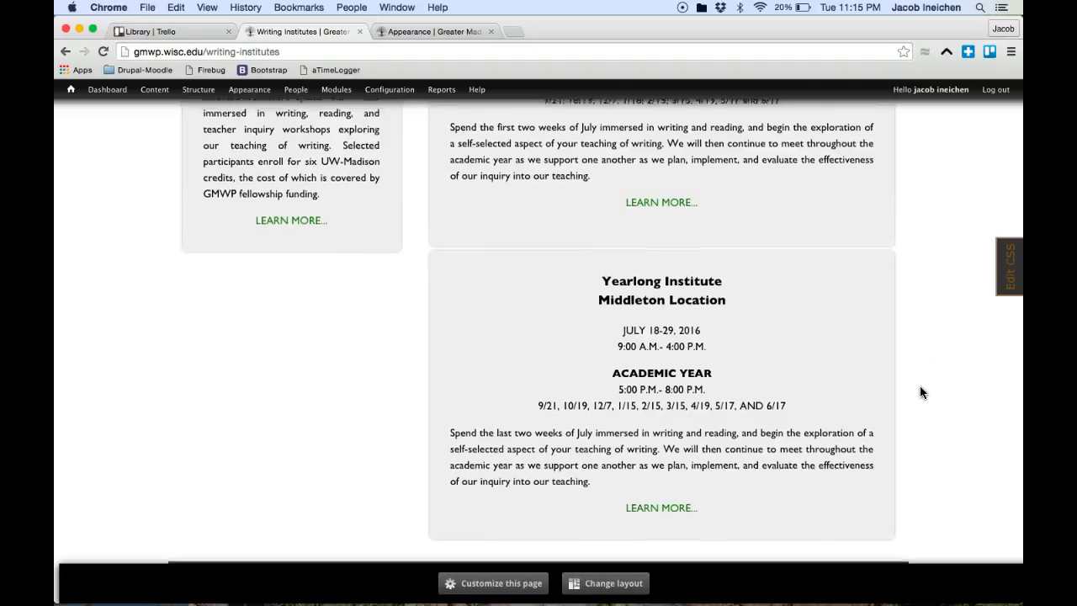
{"action": "left_click", "coordinate": [499, 583]}
{"action": "left_click", "coordinate": [500, 584]}
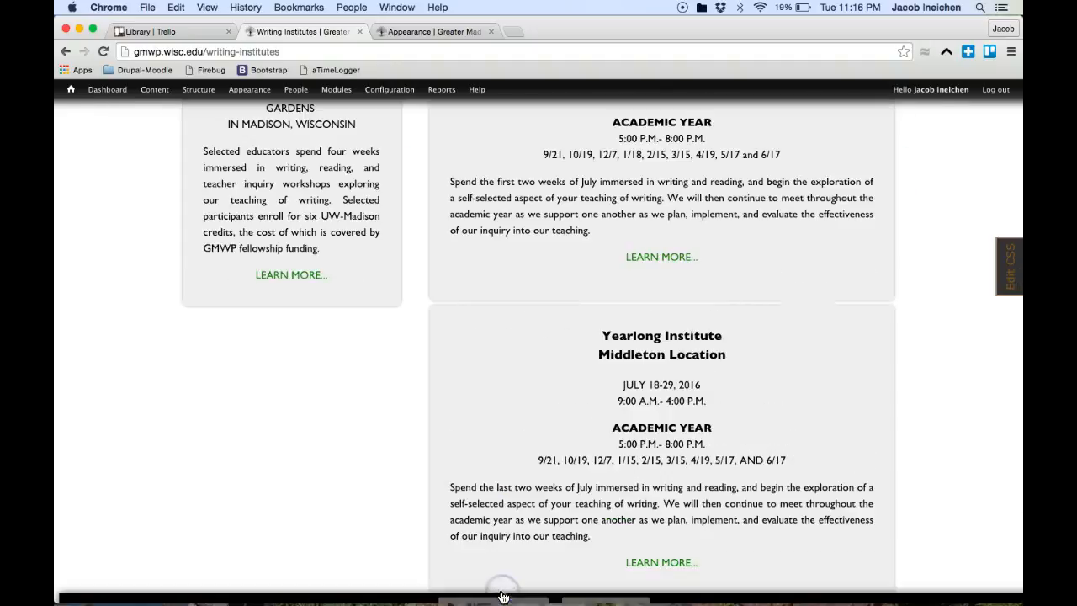
{"action": "left_click", "coordinate": [552, 397]}
{"action": "left_click", "coordinate": [591, 583]}
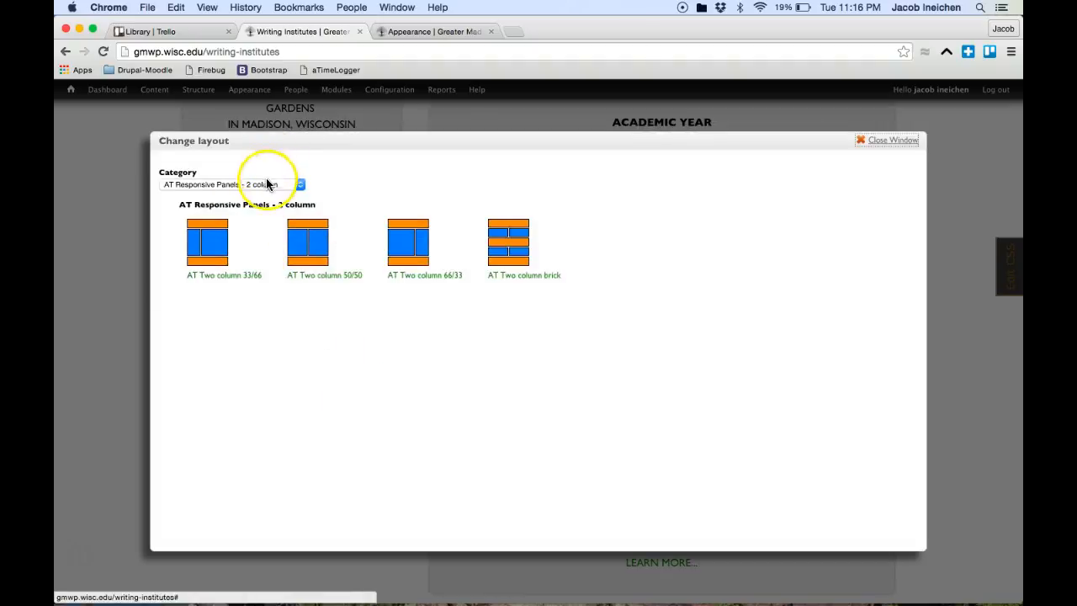
Step: Choose the AT Three column 3x33 layout from the 3 column category
{"action": "left_click", "coordinate": [267, 184]}
{"action": "left_click", "coordinate": [268, 195]}
{"action": "left_click", "coordinate": [409, 252]}
Step: Put Custom: Right in the Right column and Custom: Left in Left, then save
{"action": "left_click_drag", "start_coordinate": [311, 352], "coordinate": [709, 367]}
{"action": "left_click_drag", "start_coordinate": [480, 311], "coordinate": [308, 336]}
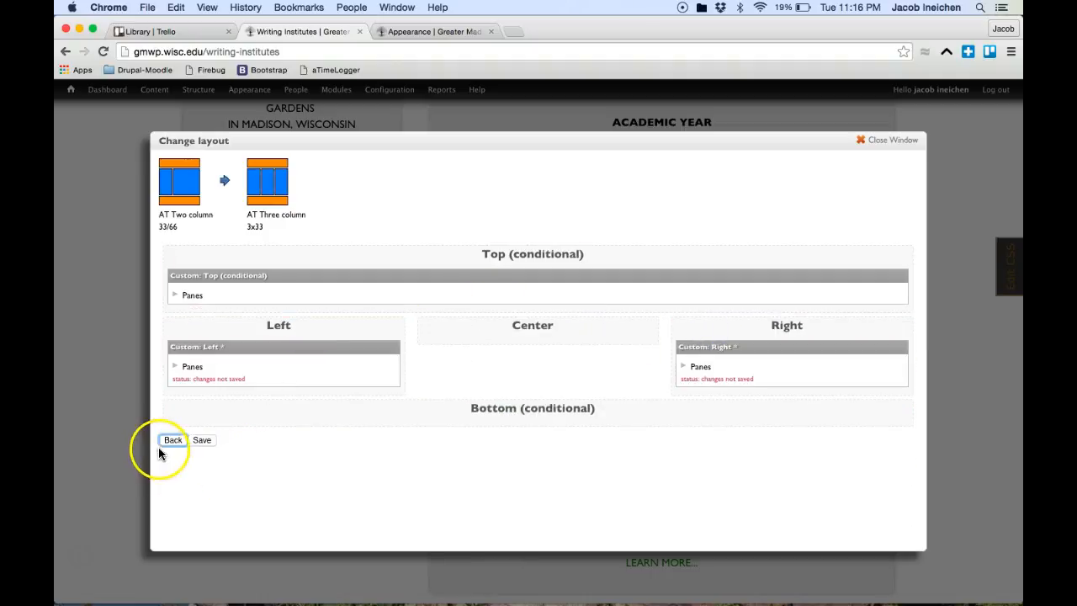
{"action": "left_click", "coordinate": [202, 440]}
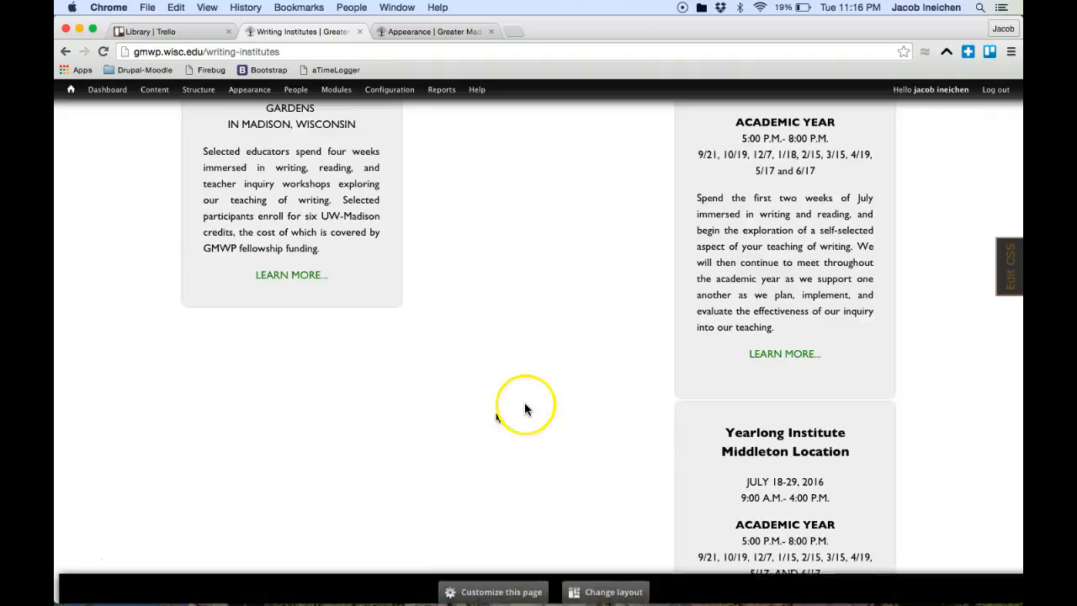
{"action": "scroll", "coordinate": [524, 402], "scroll_direction": "up", "scroll_amount": 3}
Step: Switch the page into pane editing mode and try moving the Year-long I pane in place
{"action": "left_click", "coordinate": [505, 584]}
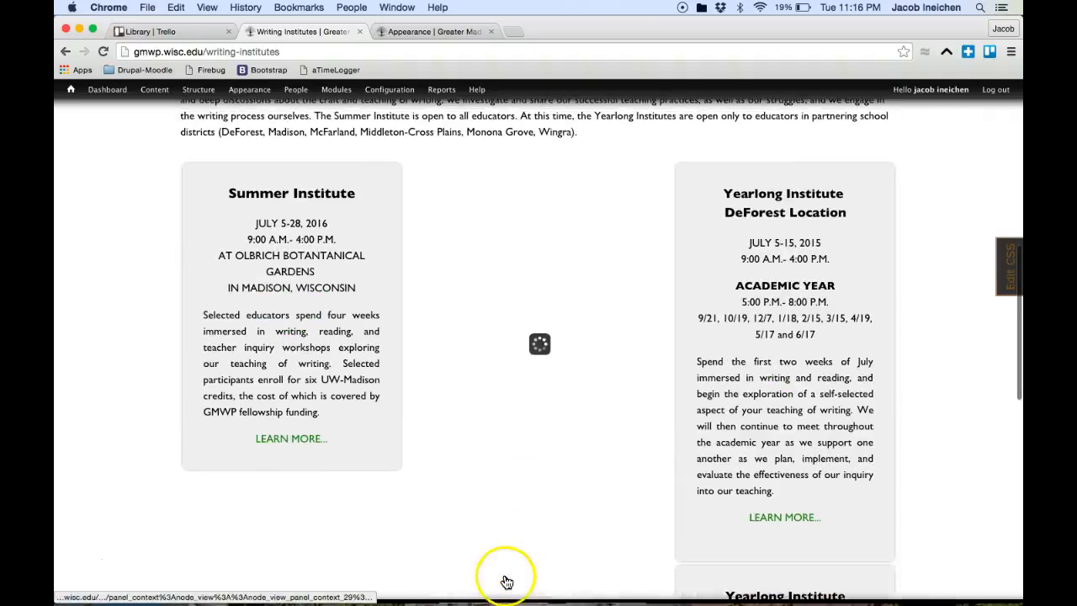
{"action": "left_click_drag", "start_coordinate": [650, 389], "coordinate": [826, 420]}
{"action": "left_click", "coordinate": [839, 392]}
{"action": "left_click", "coordinate": [837, 456]}
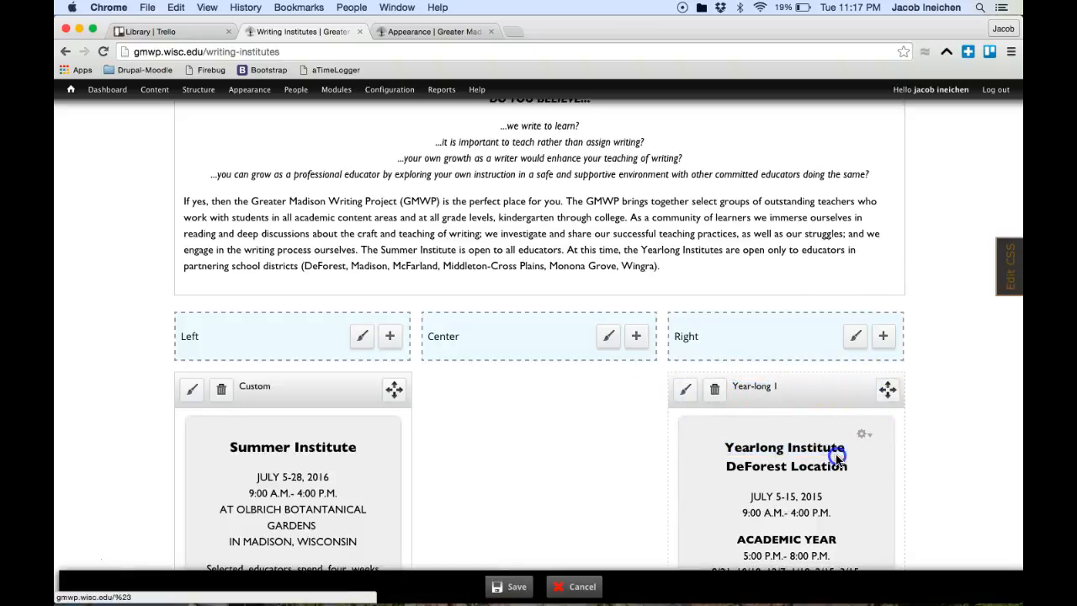
{"action": "left_click", "coordinate": [890, 387]}
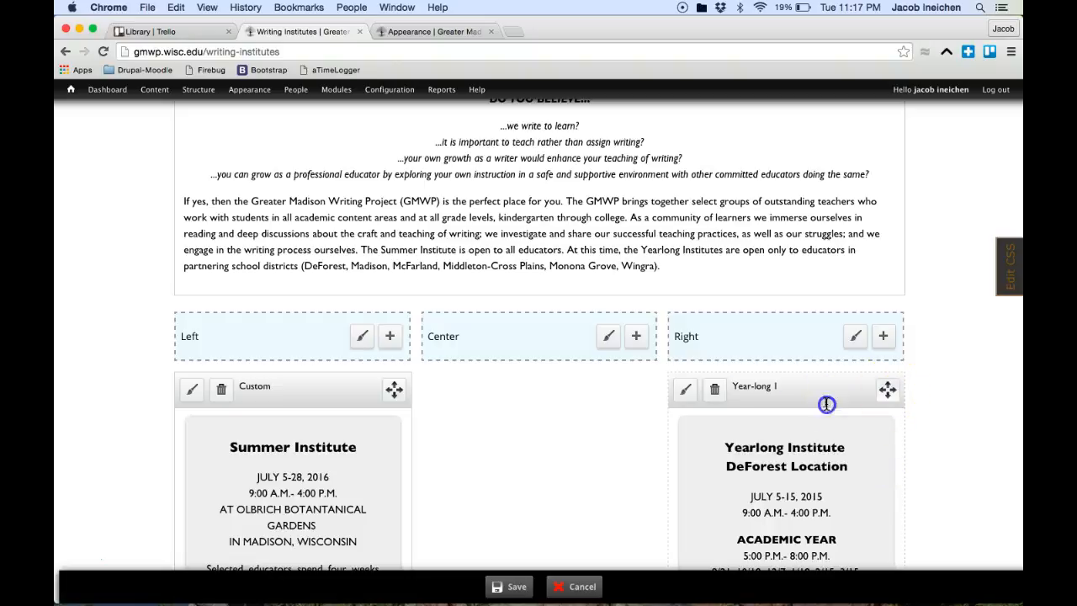
{"action": "scroll", "coordinate": [844, 397], "scroll_direction": "down", "scroll_amount": 4}
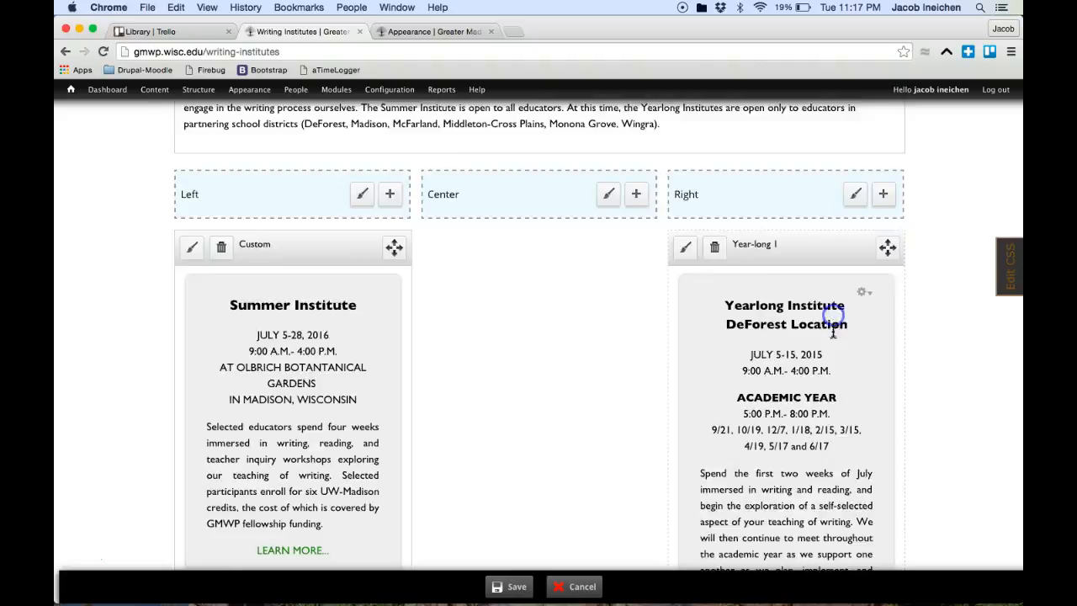
{"action": "scroll", "coordinate": [836, 312], "scroll_direction": "up", "scroll_amount": 15}
{"action": "scroll", "coordinate": [895, 361], "scroll_direction": "down", "scroll_amount": 2}
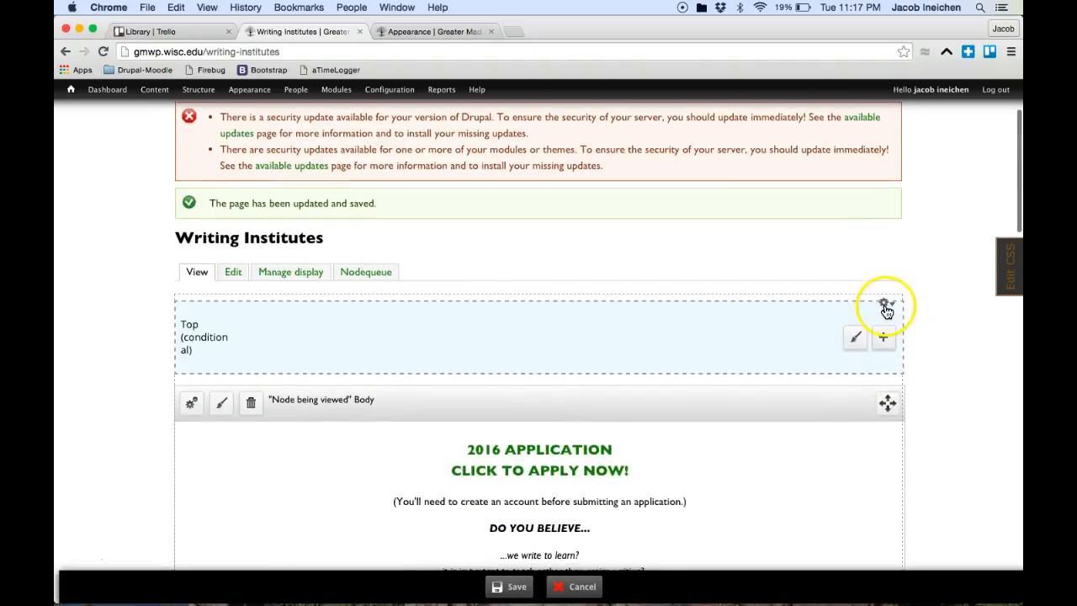
Step: In the full panel editor, drag the Year-long pane into the Center region and update
{"action": "left_click", "coordinate": [887, 305]}
{"action": "left_click", "coordinate": [883, 325]}
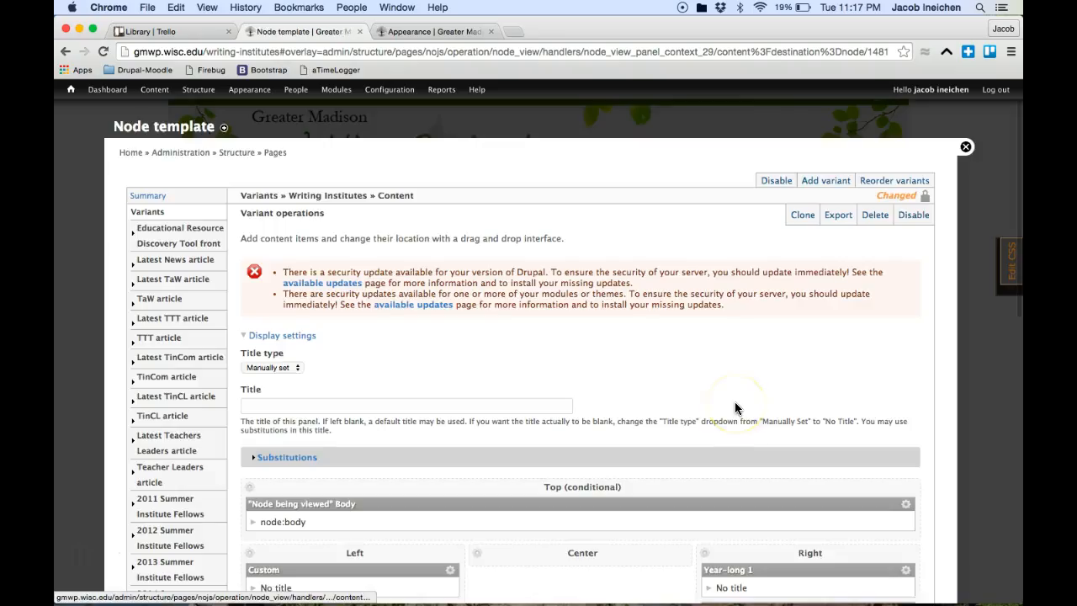
{"action": "scroll", "coordinate": [734, 402], "scroll_direction": "down", "scroll_amount": 5}
{"action": "left_click_drag", "start_coordinate": [772, 377], "coordinate": [603, 368]}
{"action": "left_click", "coordinate": [367, 468]}
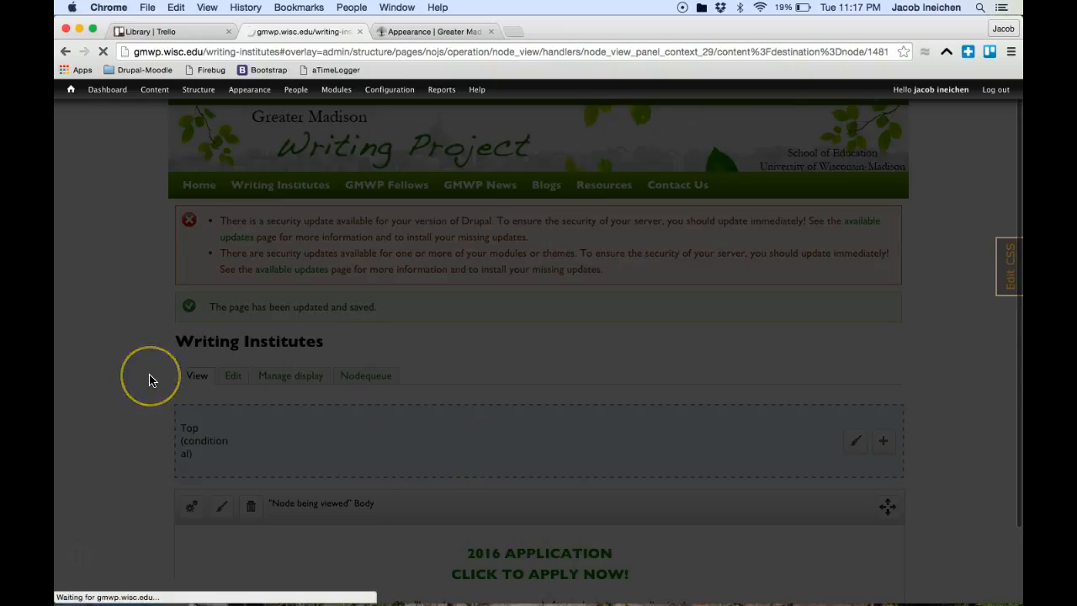
{"action": "scroll", "coordinate": [149, 381], "scroll_direction": "down", "scroll_amount": 5}
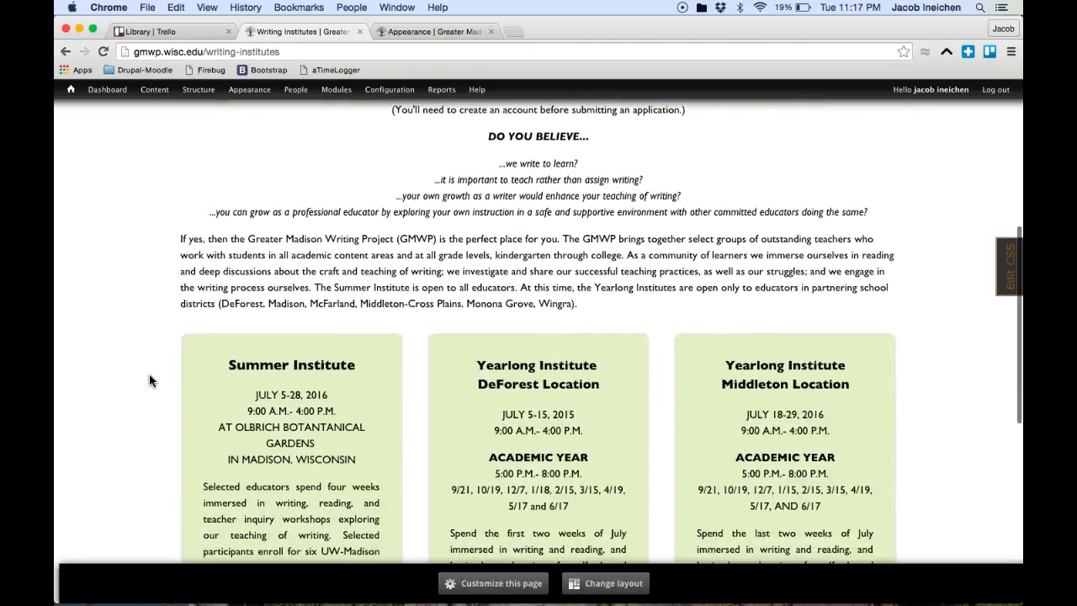
{"action": "scroll", "coordinate": [149, 374], "scroll_direction": "down", "scroll_amount": 2}
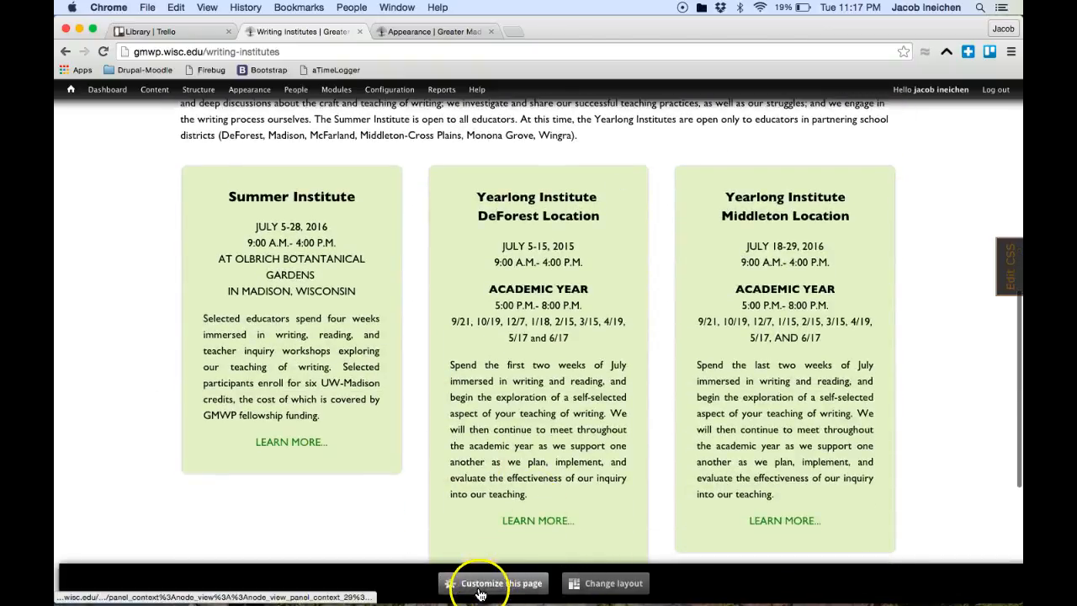
{"action": "left_click", "coordinate": [479, 587]}
{"action": "left_click_drag", "start_coordinate": [580, 201], "coordinate": [533, 212]}
{"action": "left_click", "coordinate": [570, 580]}
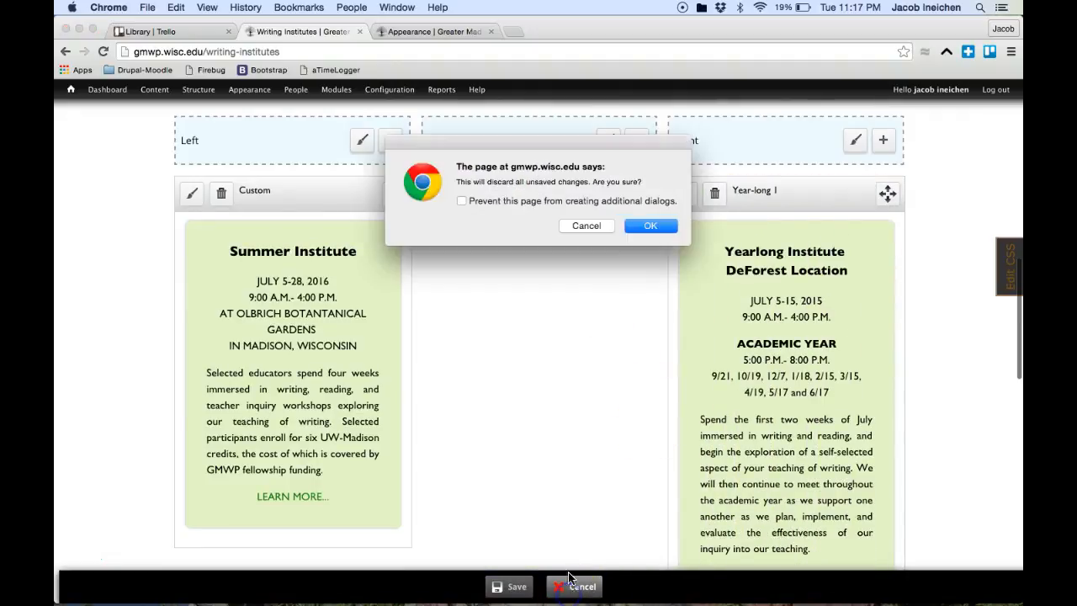
{"action": "left_click", "coordinate": [648, 227]}
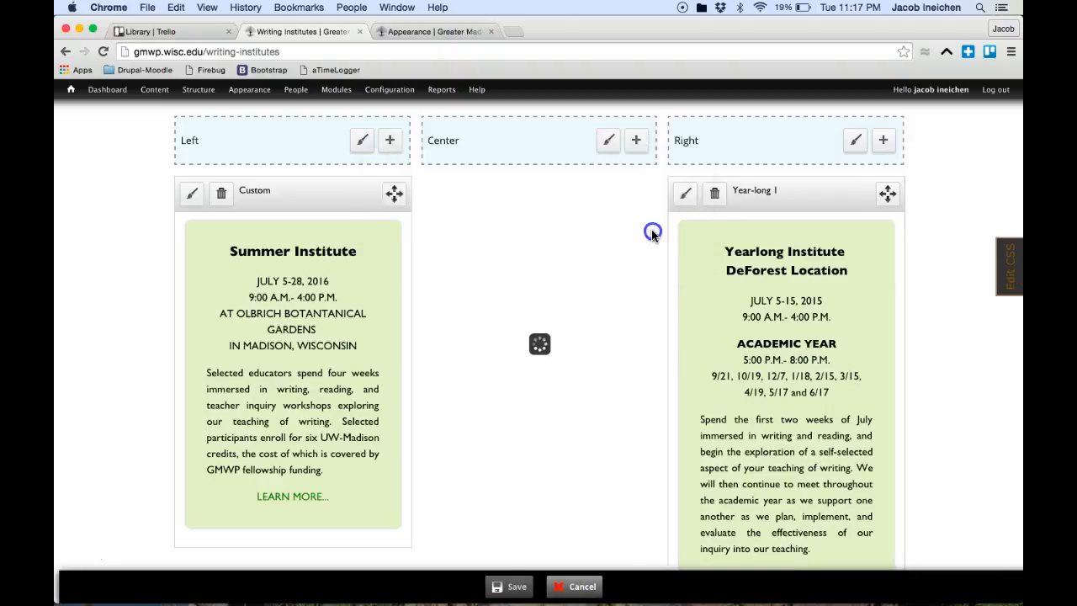
{"action": "scroll", "coordinate": [759, 394], "scroll_direction": "up", "scroll_amount": 5}
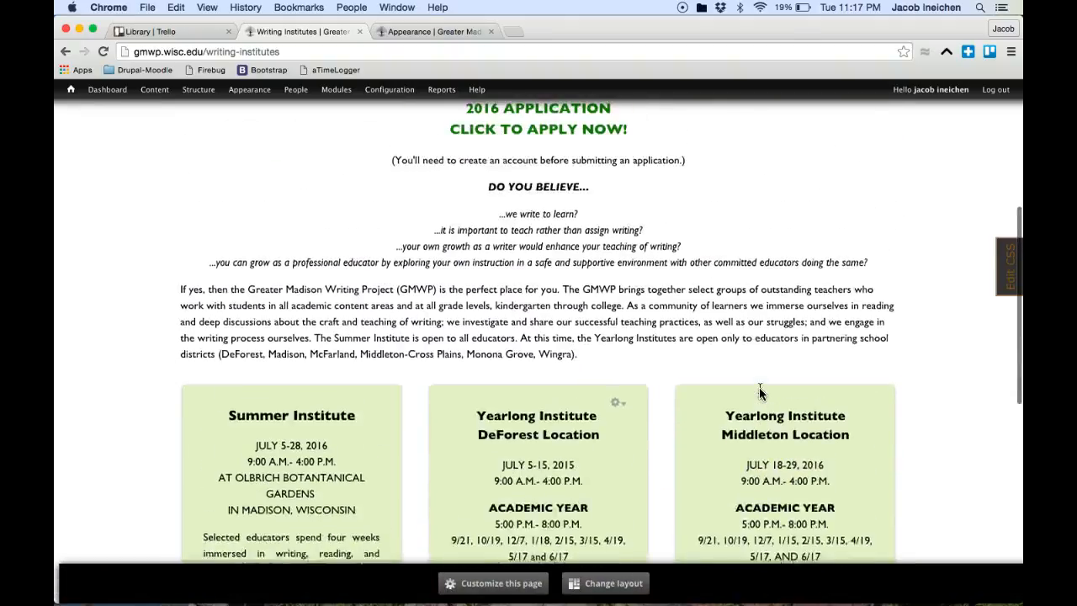